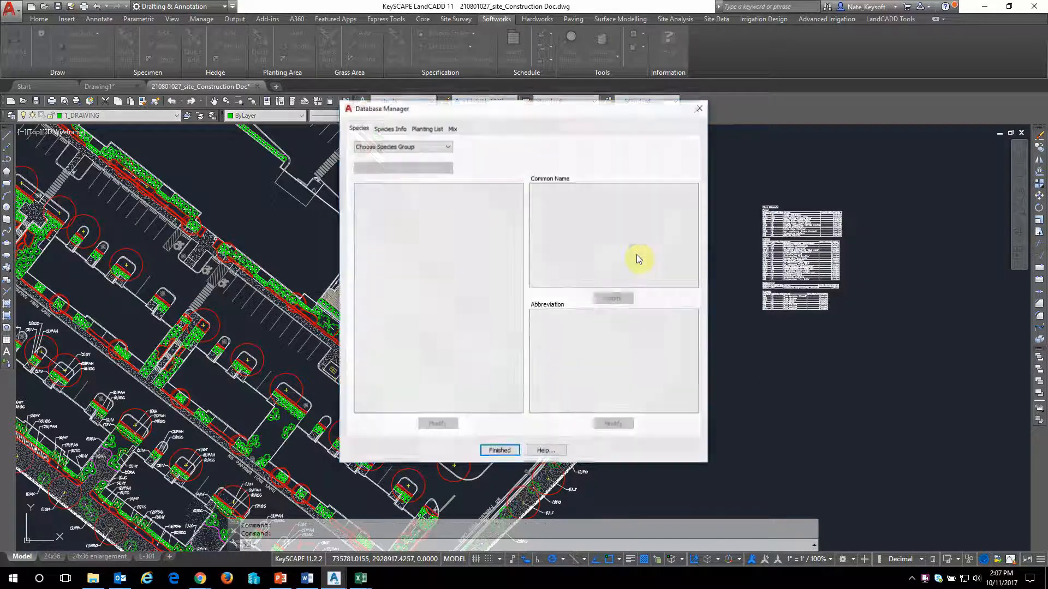
Browse the Trees species group by species name in the Database Manager, and close the manager.
left_click(448, 147)
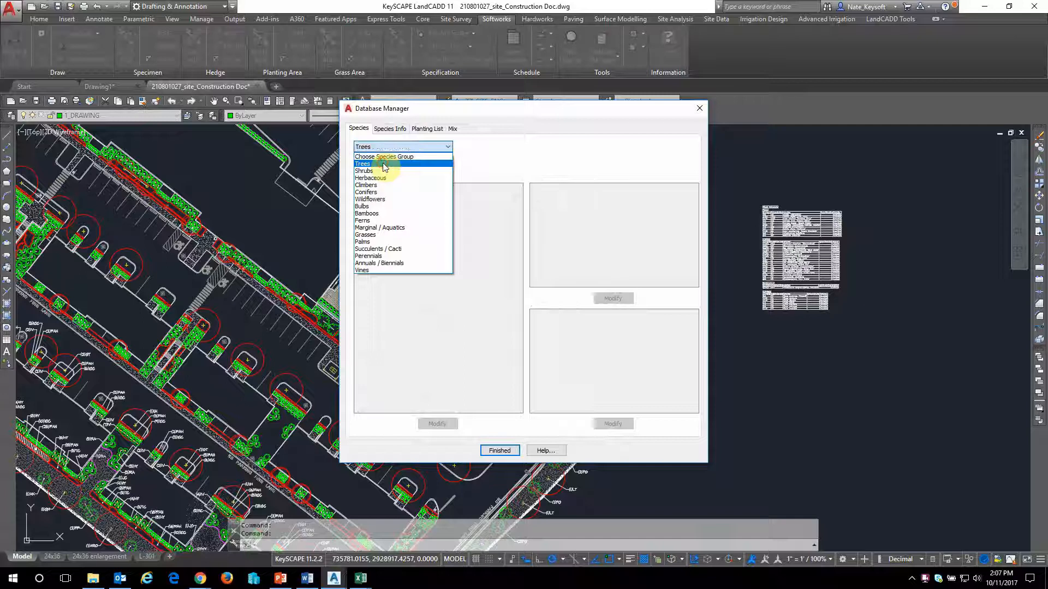
left_click(386, 163)
left_click(396, 168)
left_click(393, 185)
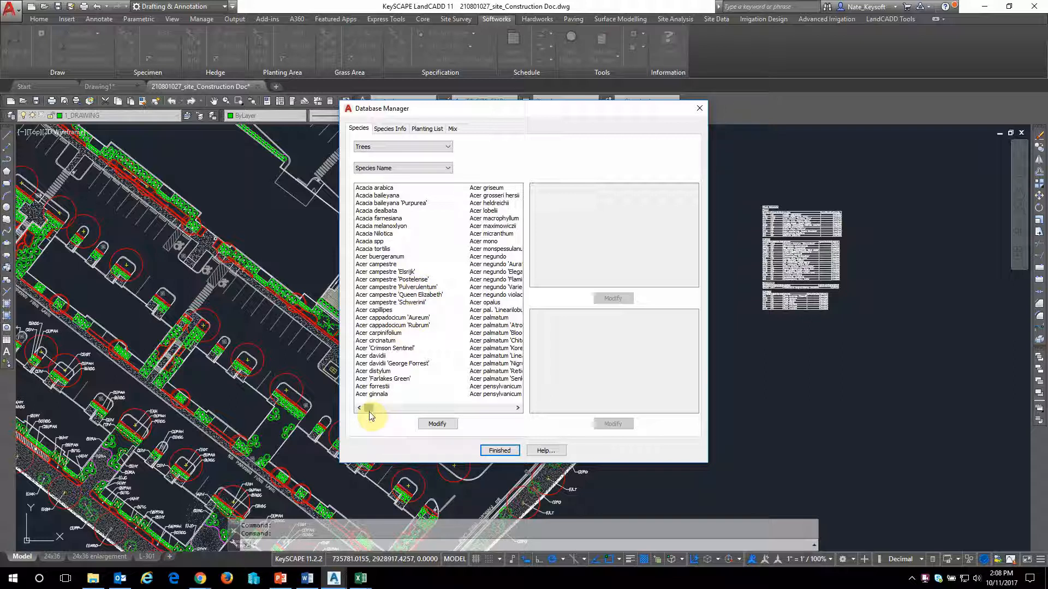
left_click_drag(370, 410, 429, 417)
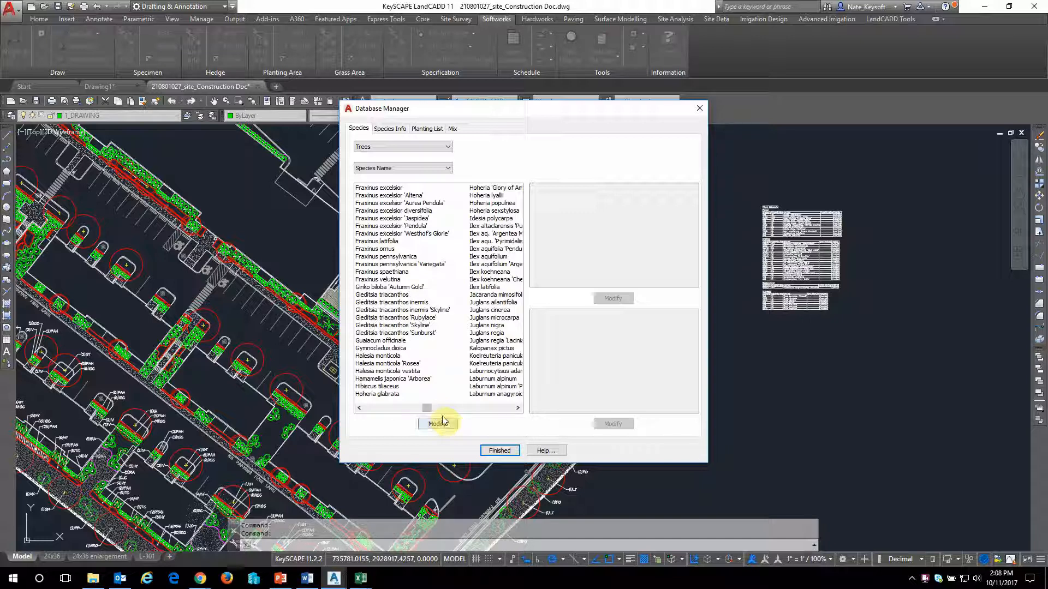
left_click_drag(429, 414, 473, 420)
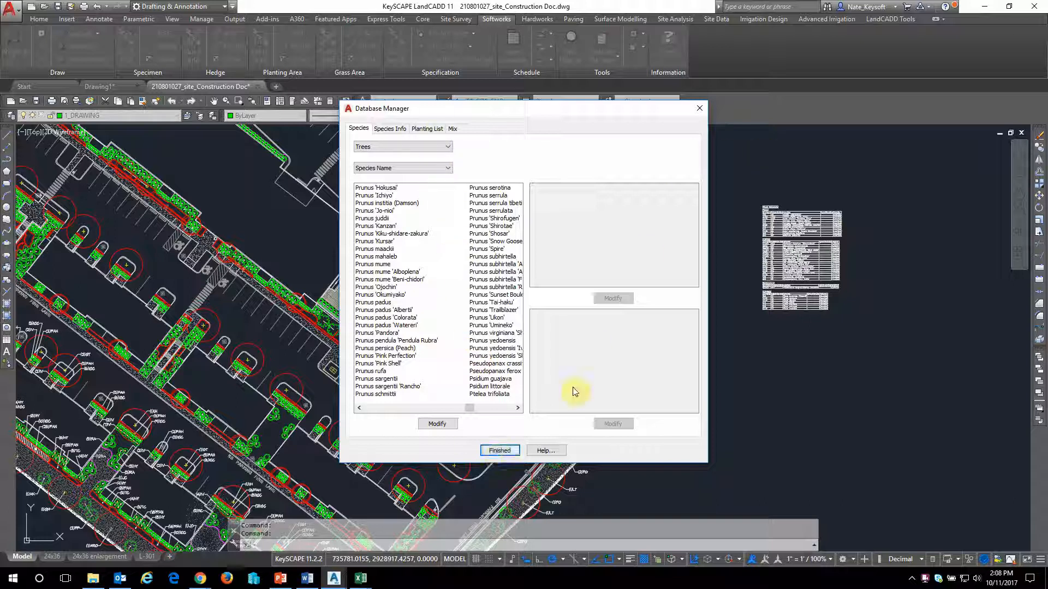
left_click(506, 451)
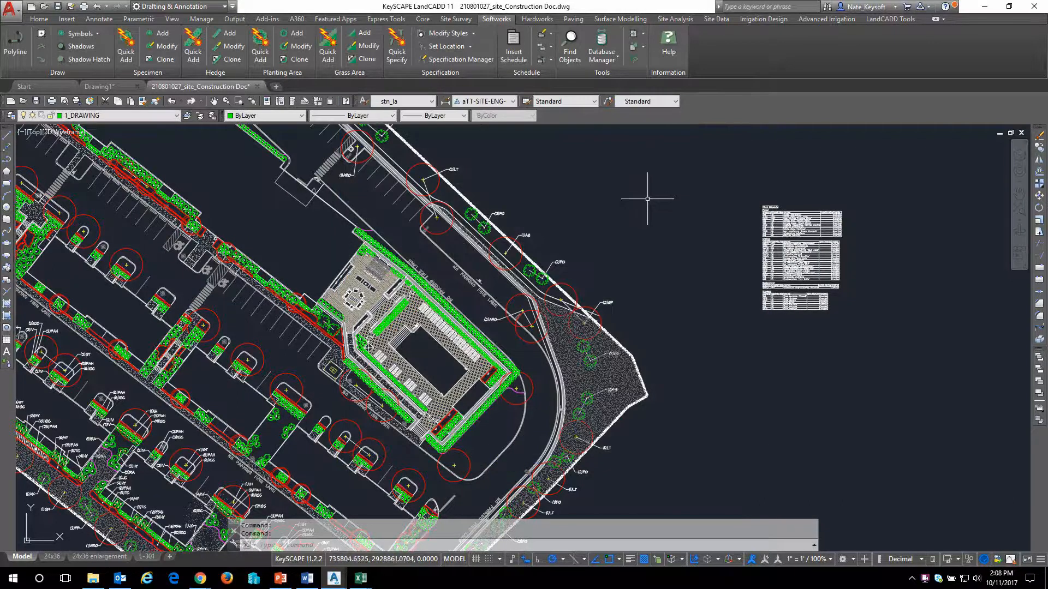
Examine the plant schedule beside the site plan and the options for extracting plant data from the drawing.
left_click(642, 200)
left_click(618, 169)
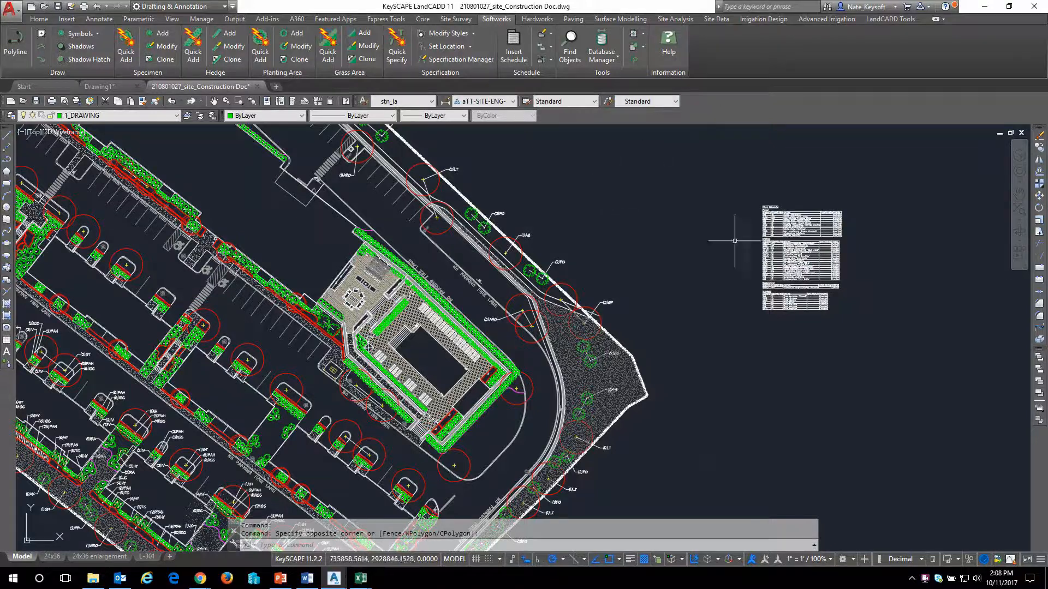
scroll(866, 267, "up", 4)
middle_click_drag(857, 240, 806, 323)
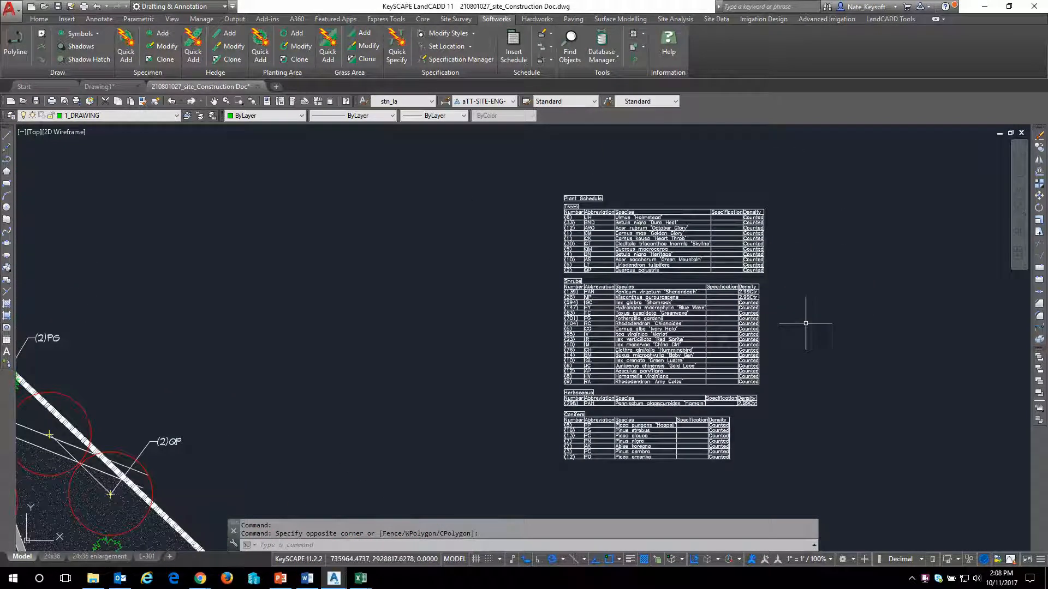
left_click(644, 47)
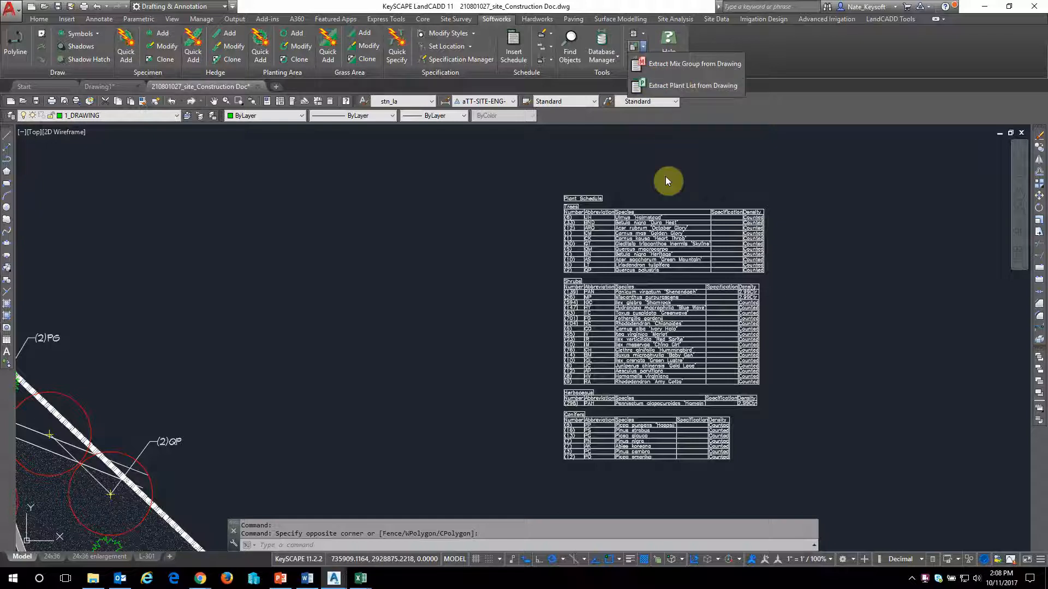
Preview the Modera plant list from the Projects group in the Database Manager's planting lists.
left_click(595, 45)
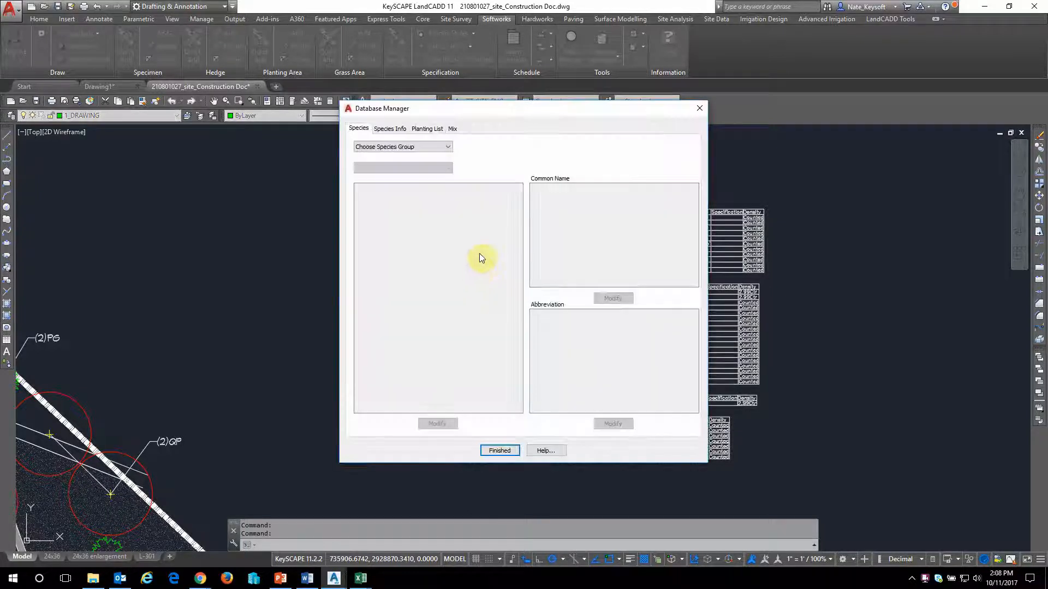
left_click(436, 132)
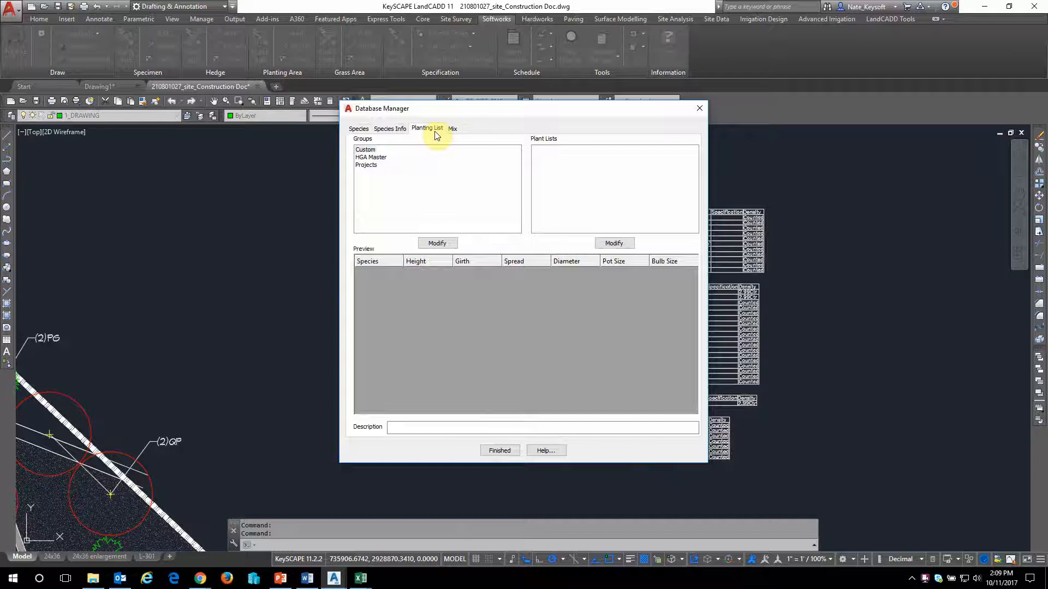
left_click(369, 169)
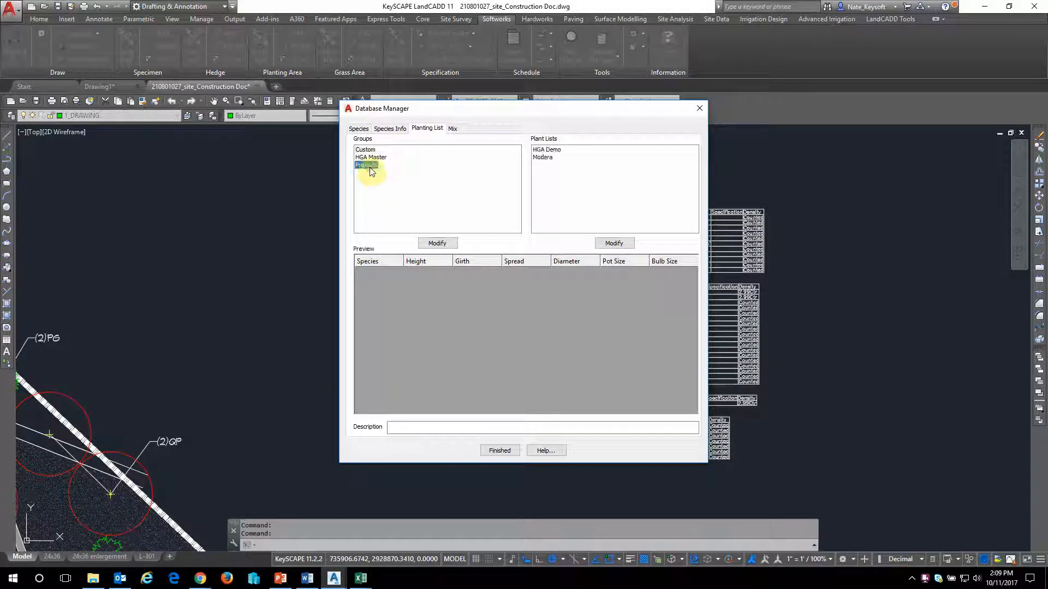
left_click(554, 160)
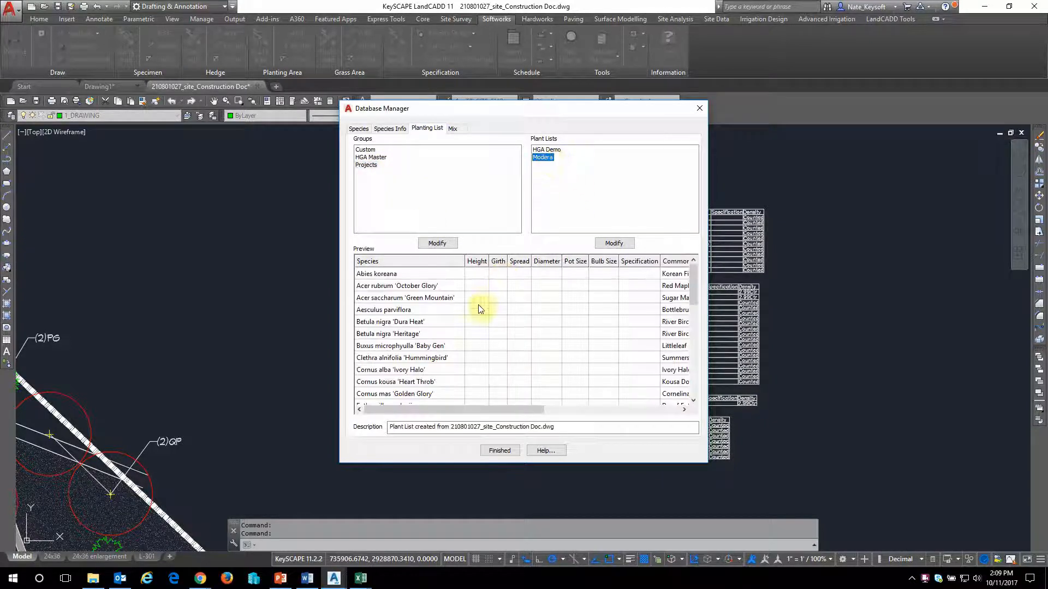
scroll(489, 344, "down", 9)
scroll(499, 351, "up", 9)
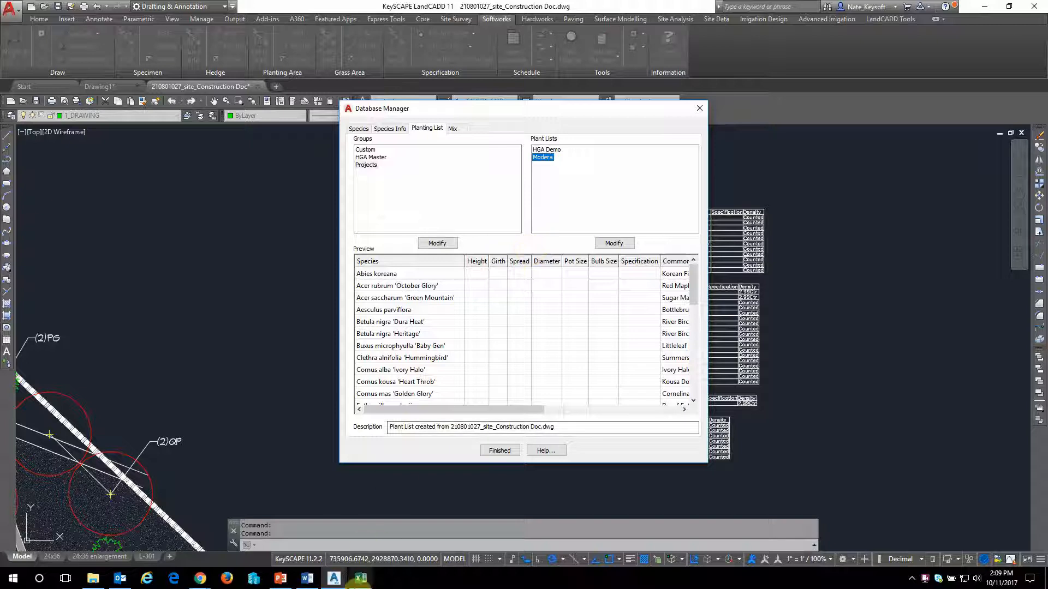
Switch to Modera.csv in Excel and review its plant list columns, including Height, Spread, Girth and Pot Size.
mouse_move(359, 583)
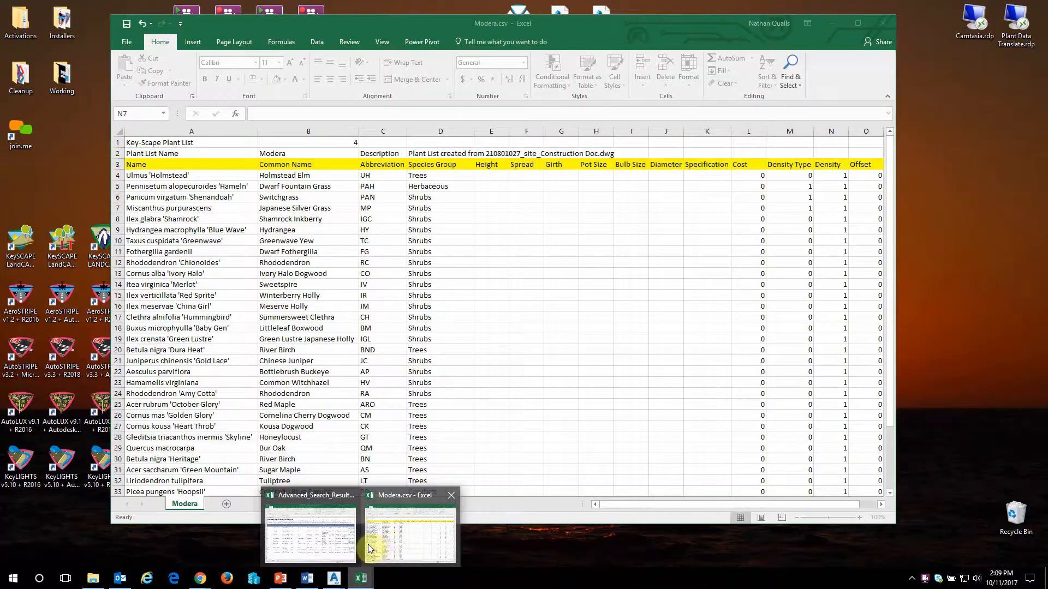
left_click(370, 548)
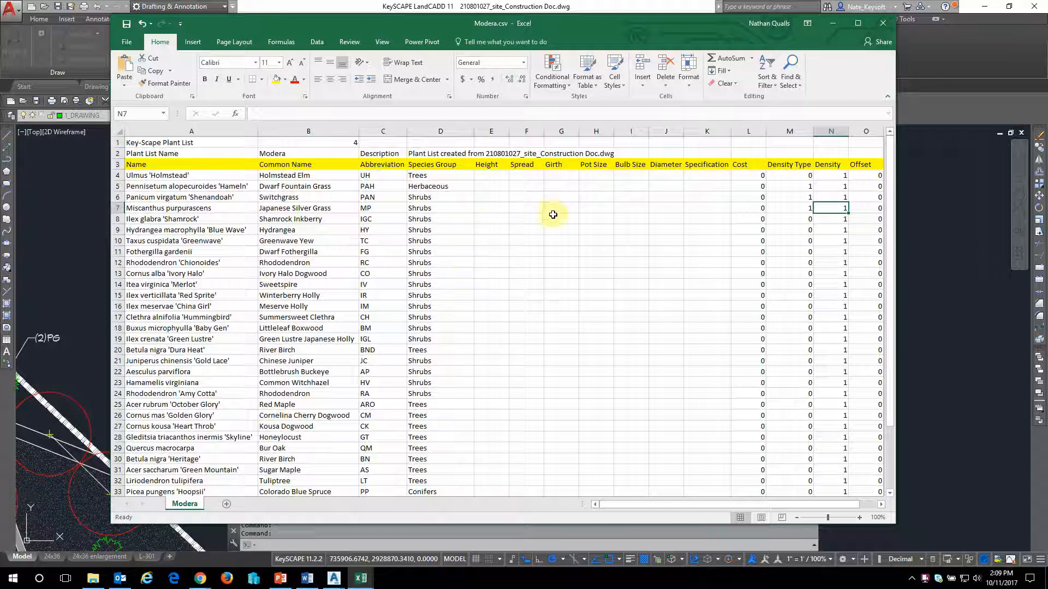
left_click(492, 168)
left_click(523, 166)
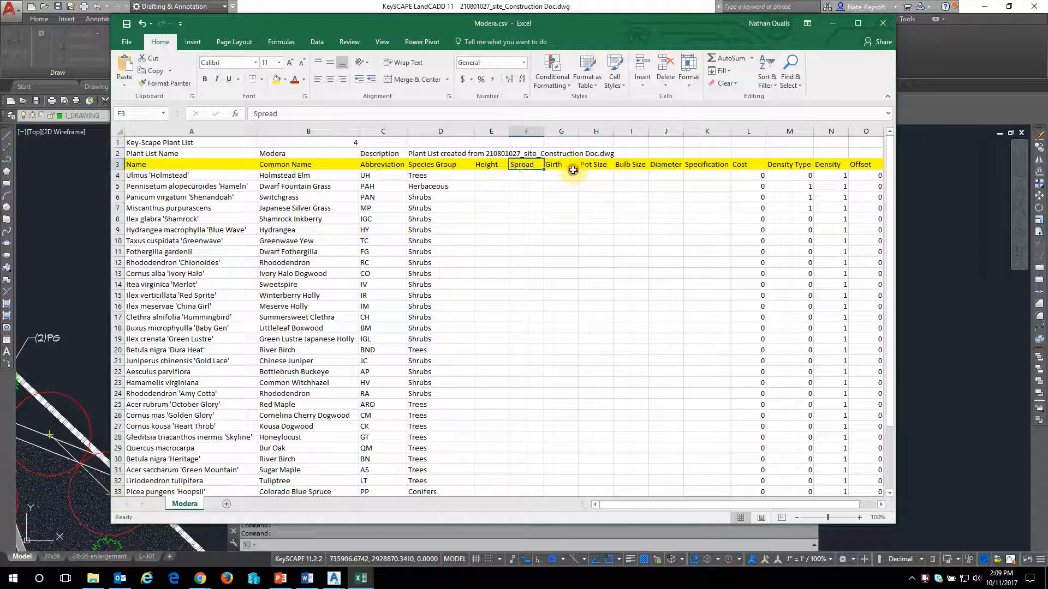
left_click(558, 166)
left_click(598, 168)
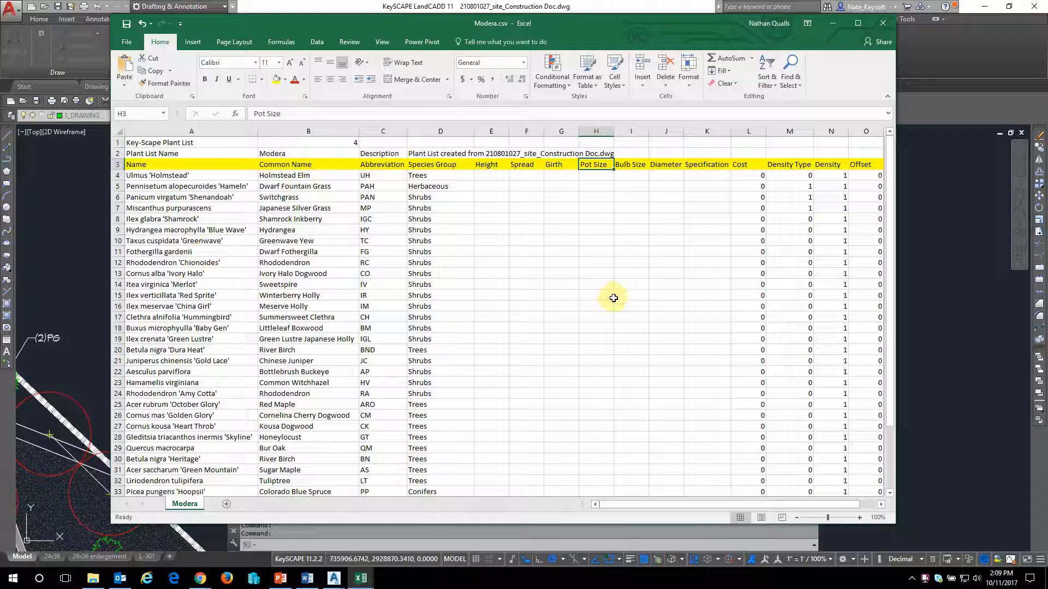
left_click(715, 296)
left_click_drag(728, 506, 698, 504)
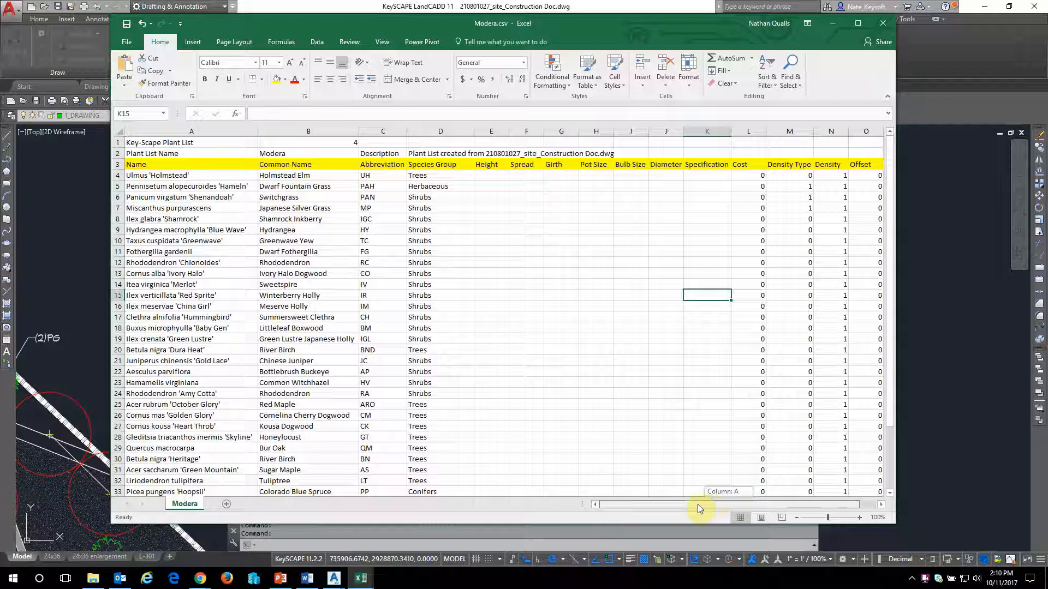
Review the Advanced_Search_Results_at_Napa_CA_Detailed.xlsx workbook in Excel, and return to the Database Manager in KeySCAPE LandCADD.
left_click(361, 578)
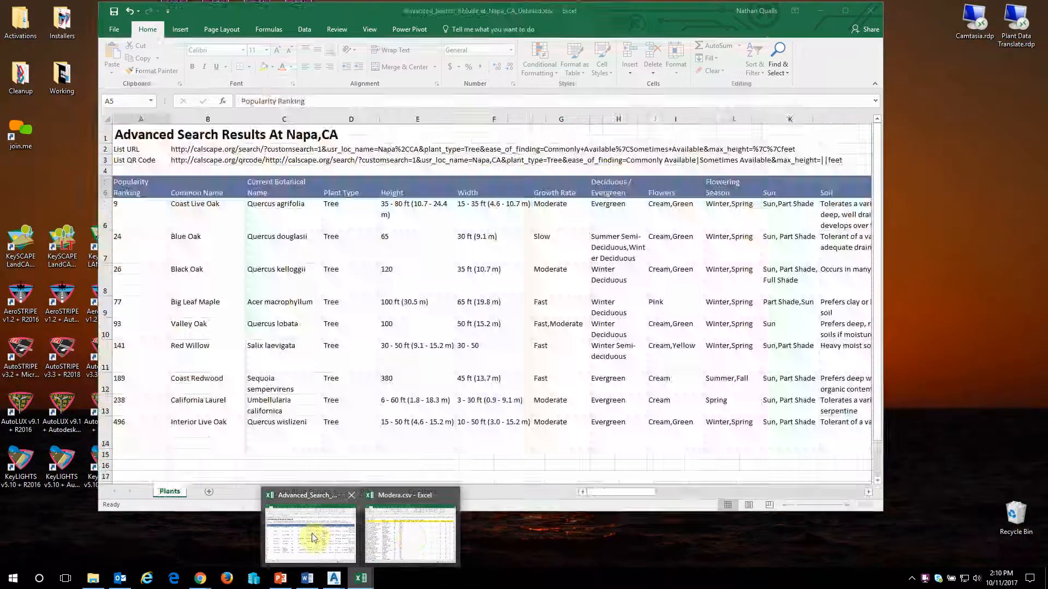
left_click(313, 532)
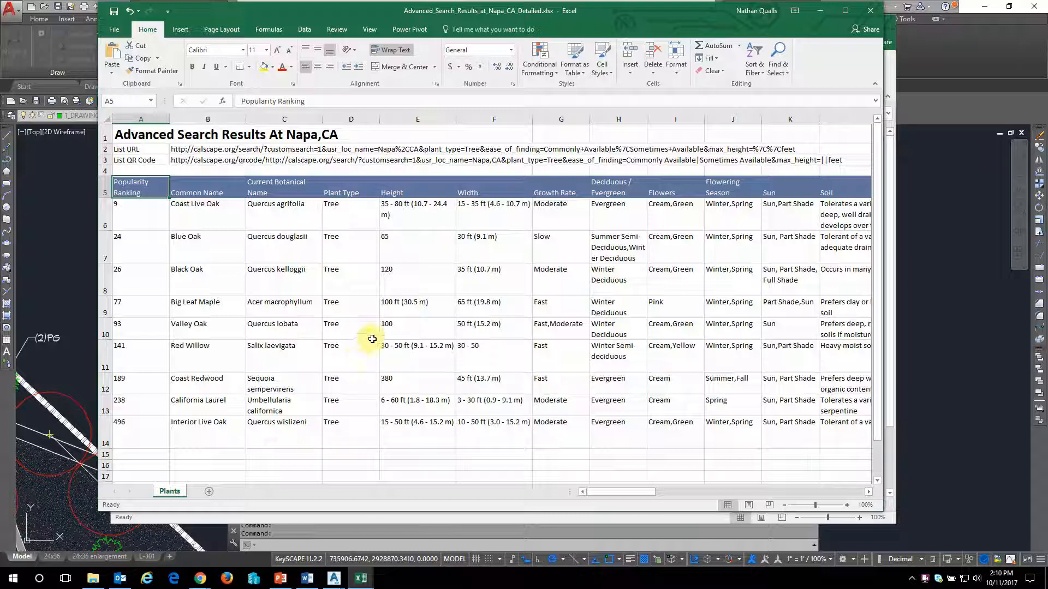
left_click(930, 60)
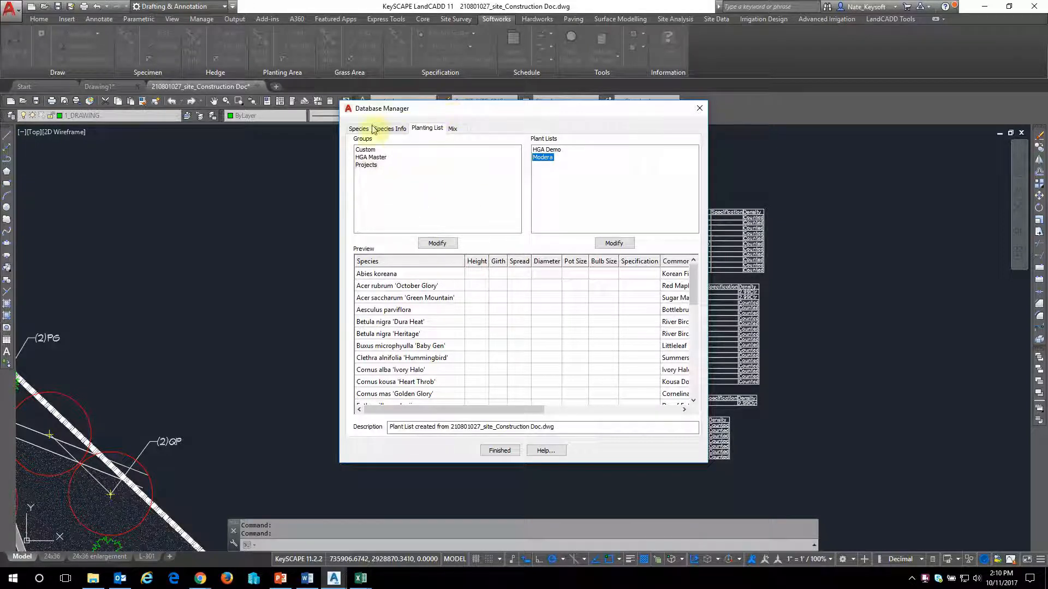
Look through the plant lists held in the existing Custom, HGA Master and Projects groups.
left_click(430, 131)
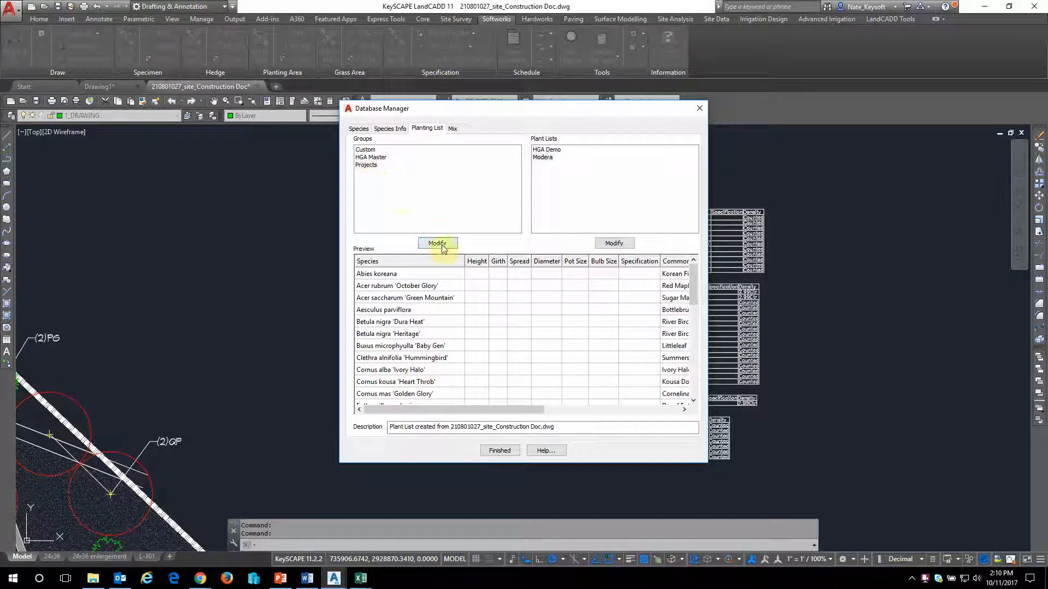
left_click(370, 158)
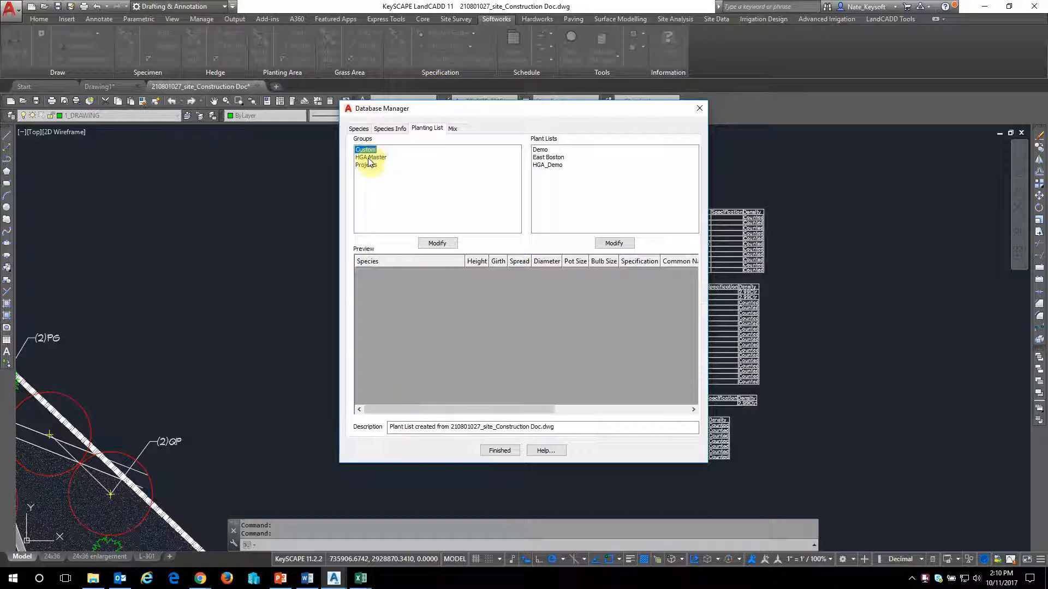
left_click(372, 166)
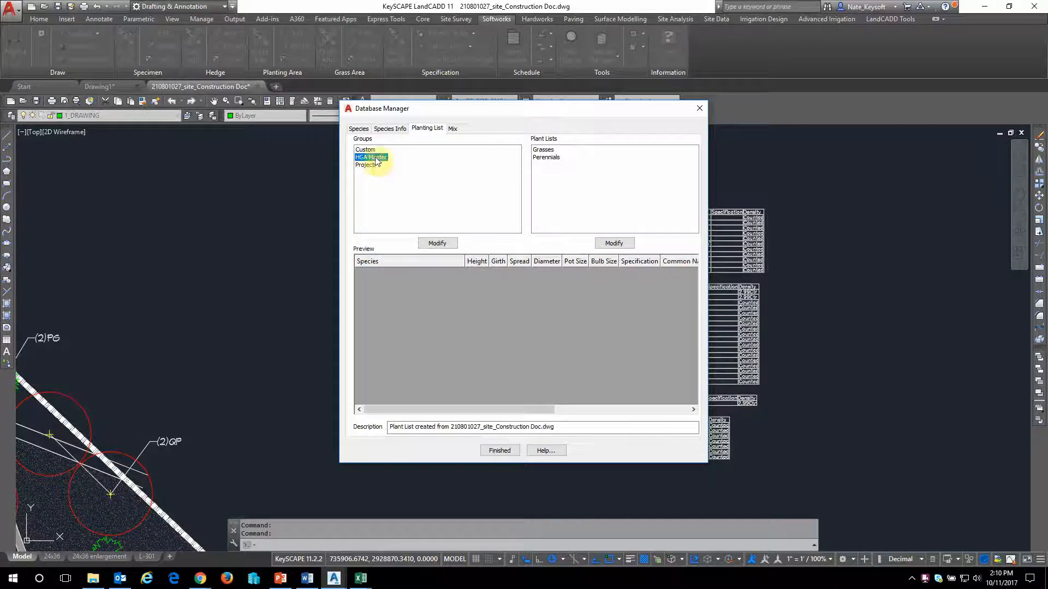
Add a new plant list group named California.
left_click(437, 244)
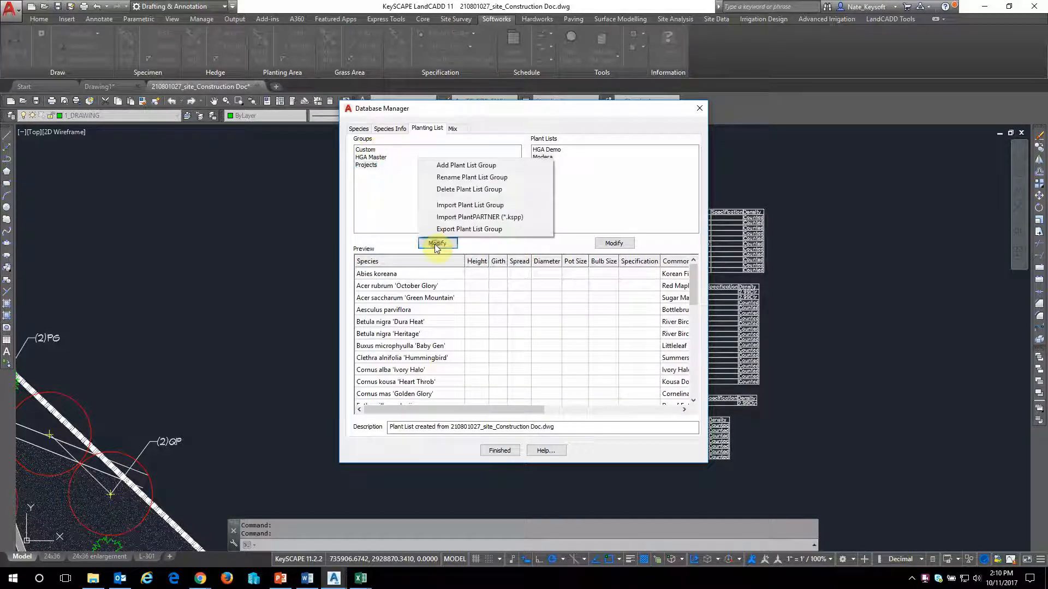
left_click(467, 166)
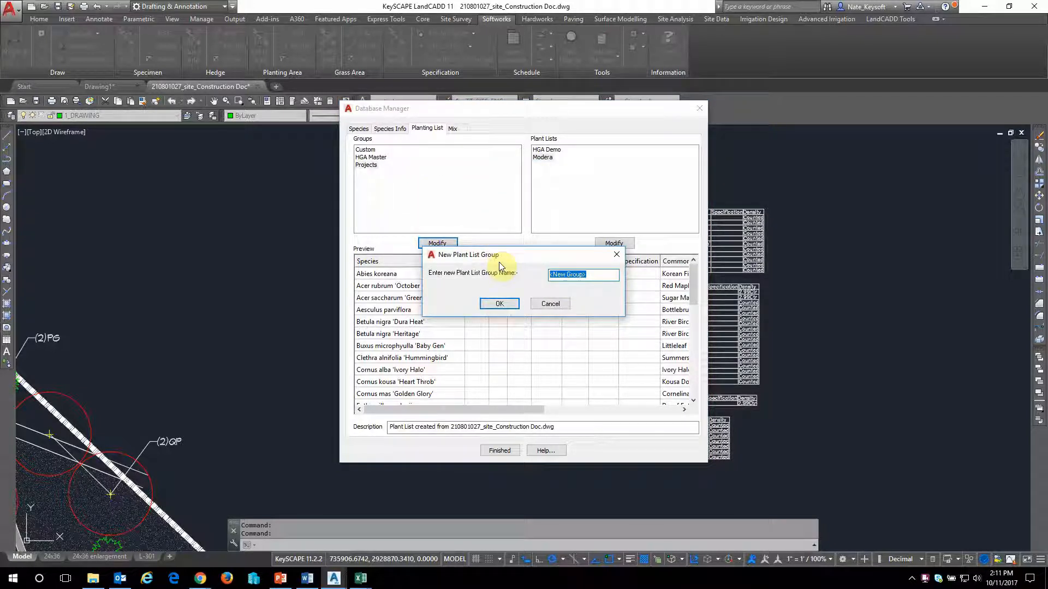
type("Califor")
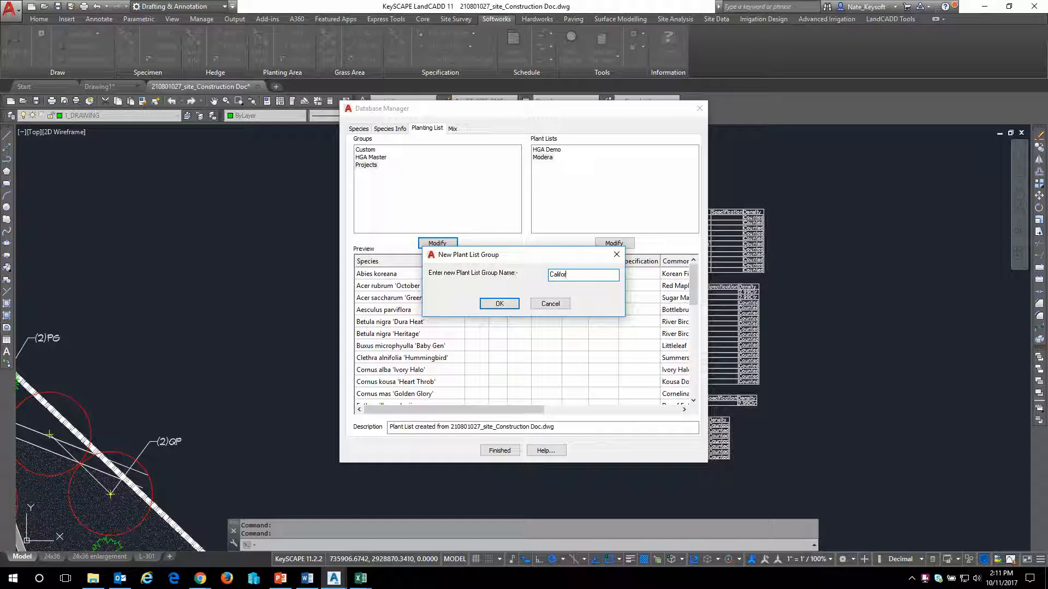
type("nia")
left_click(497, 303)
Start importing a plant list into the California group.
left_click(368, 149)
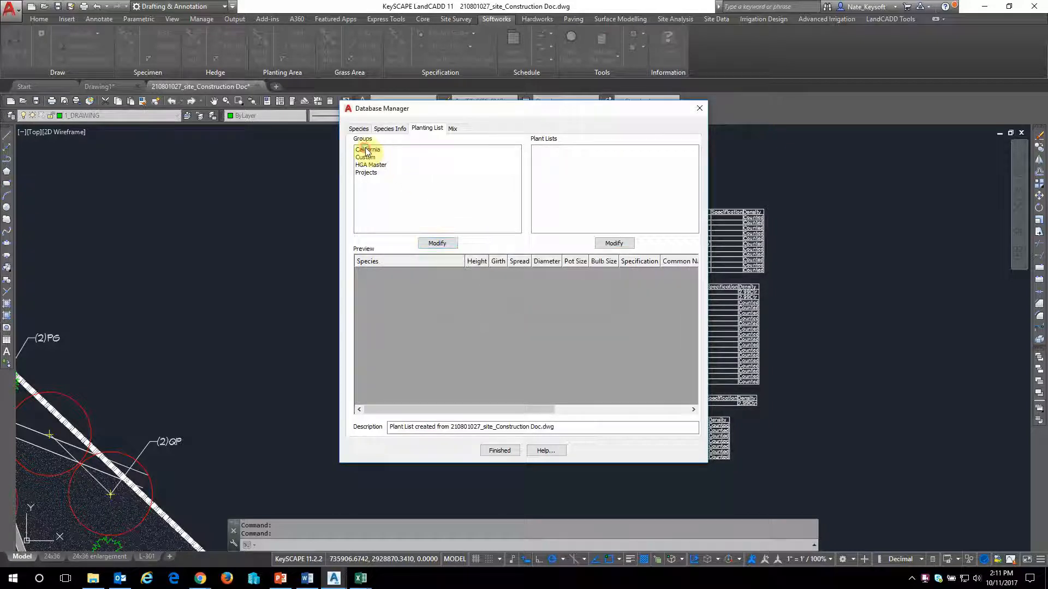
left_click(583, 177)
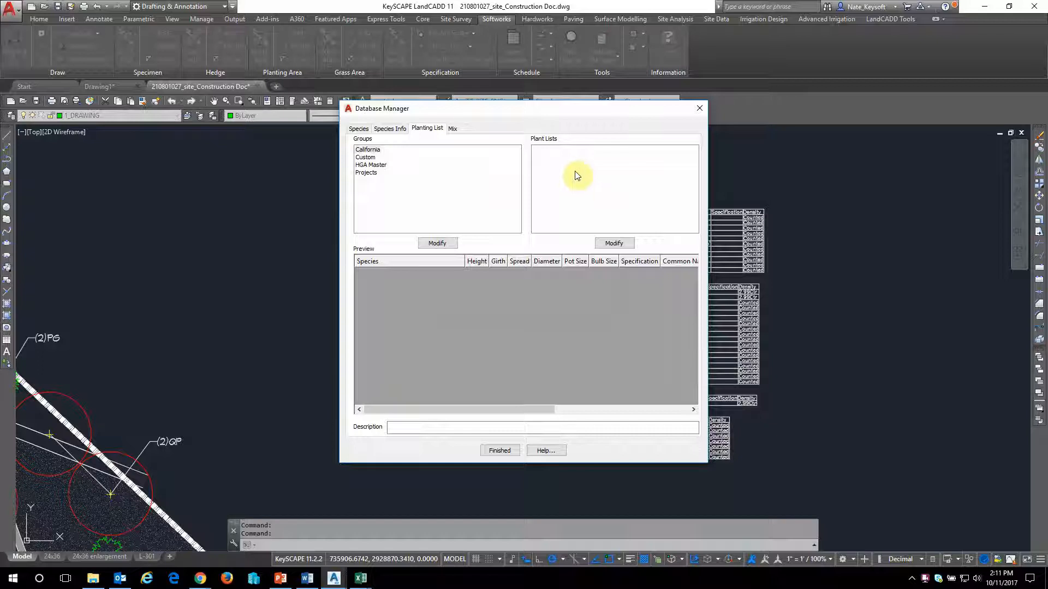
left_click(622, 243)
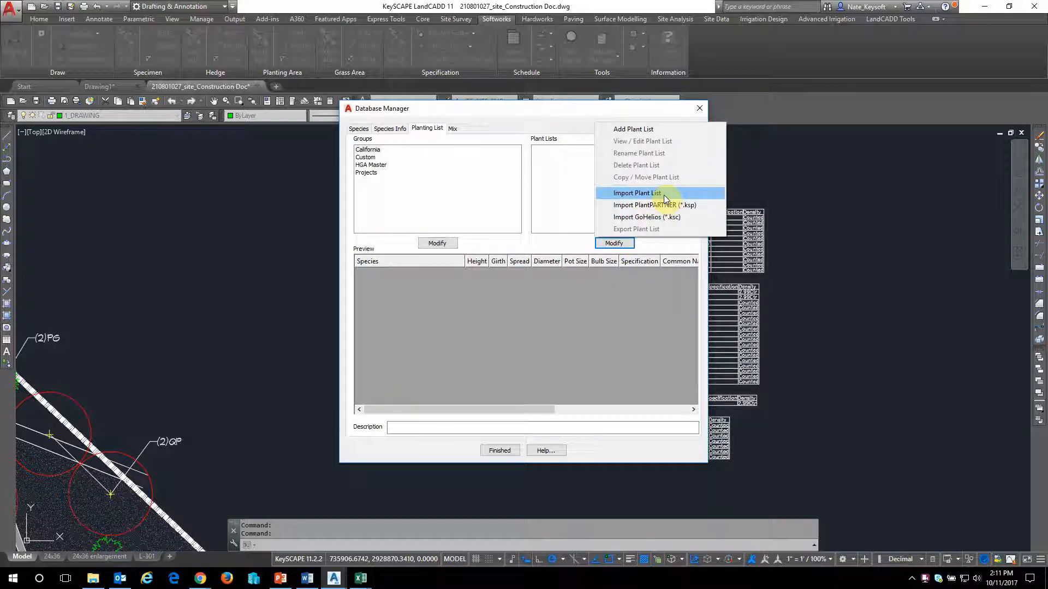
left_click(665, 198)
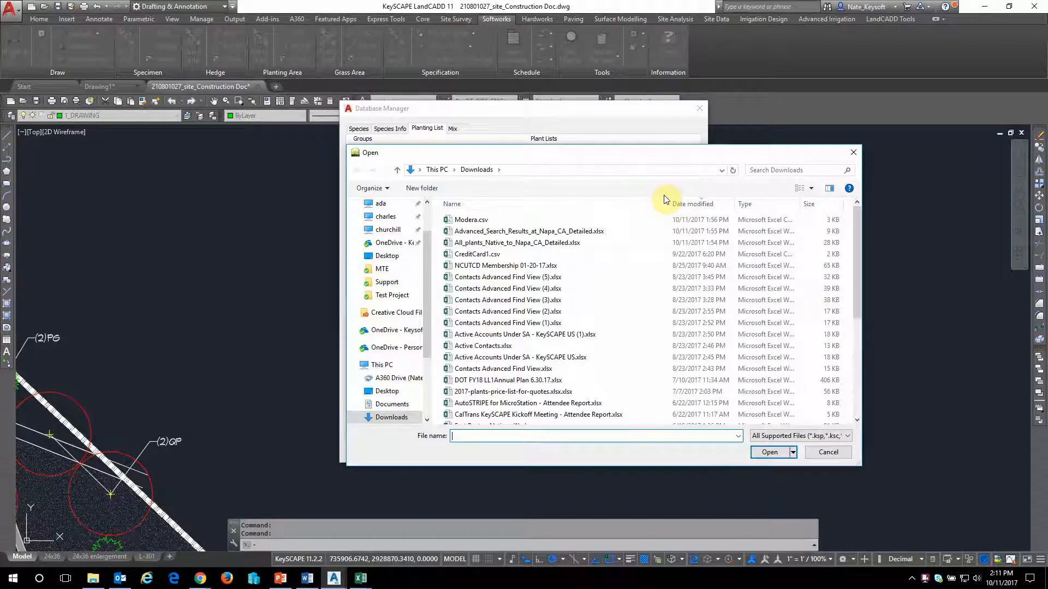
Close the Advanced_Search_Results_at_Napa_CA_Detailed.xlsx workbook in Excel, and return to the file selection in KeySCAPE LandCADD.
mouse_move(361, 578)
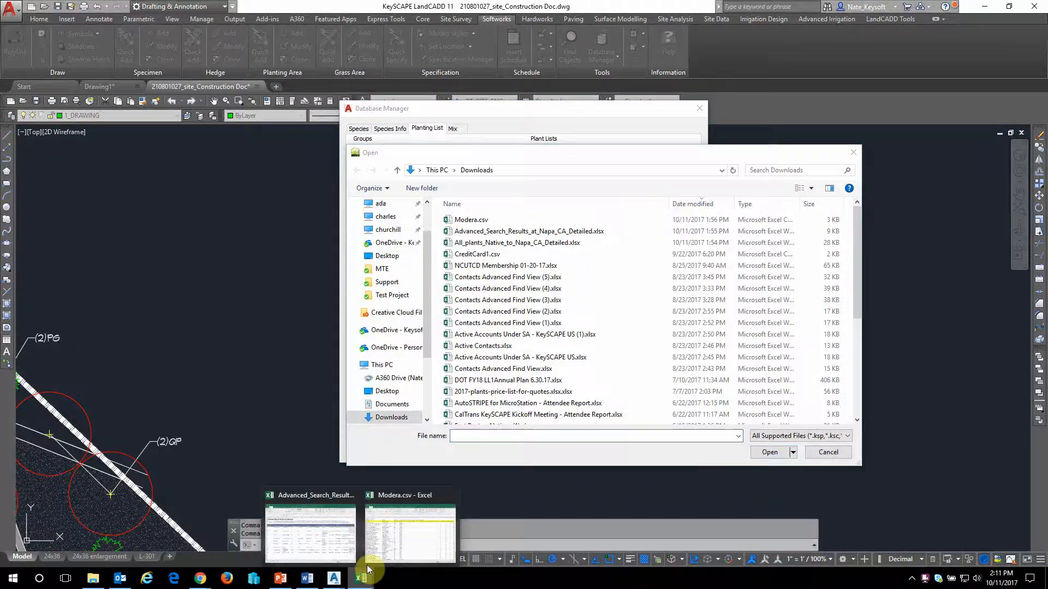
left_click(306, 544)
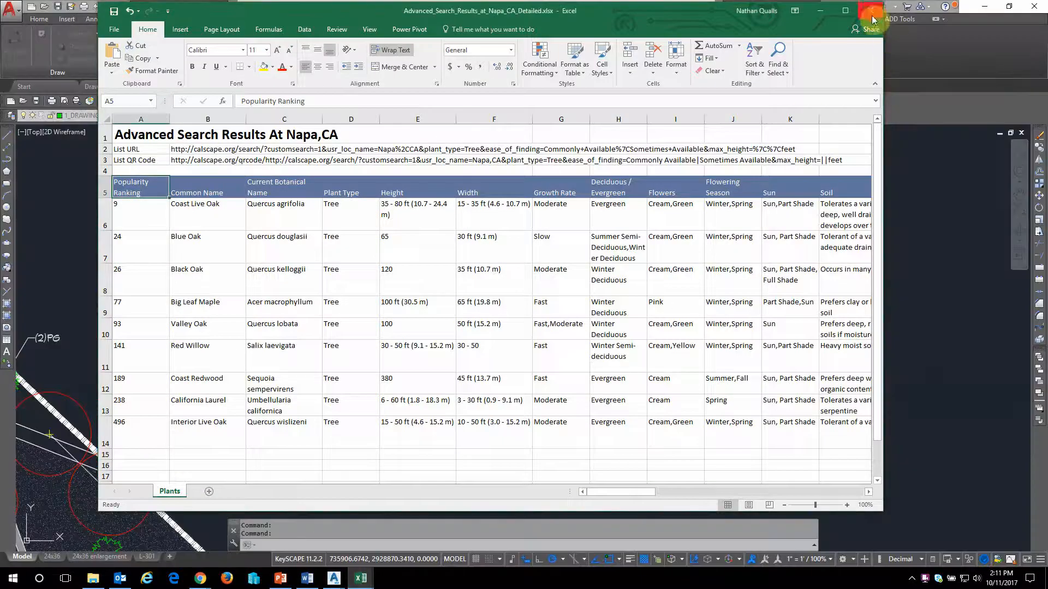
left_click(870, 11)
left_click(833, 23)
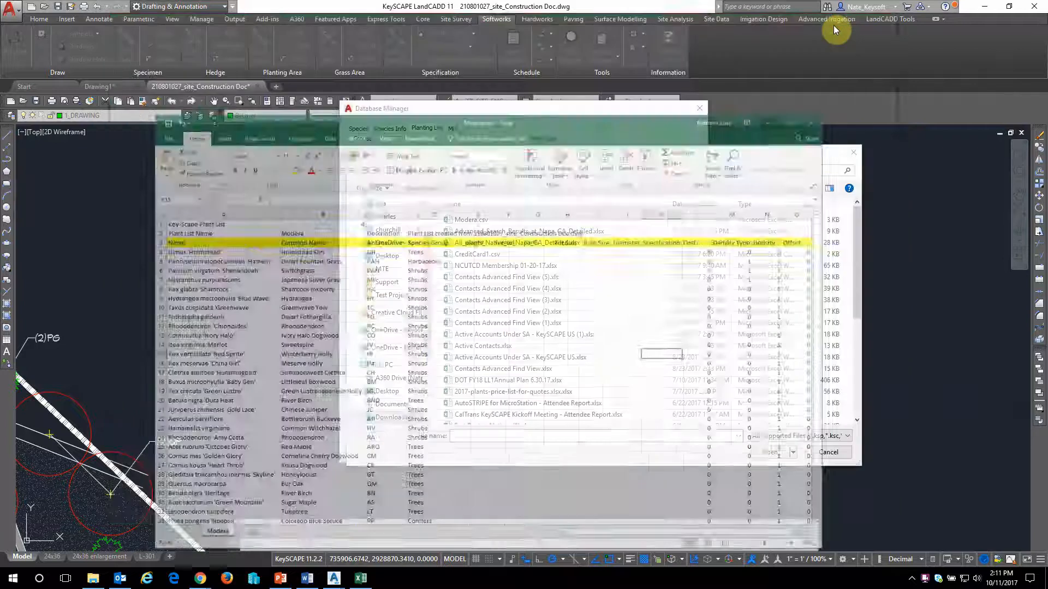
Open Advanced_Search_Results_at_Napa_CA_Detailed.xlsx for import and name the plant list Napa Native Trees.
left_click(509, 231)
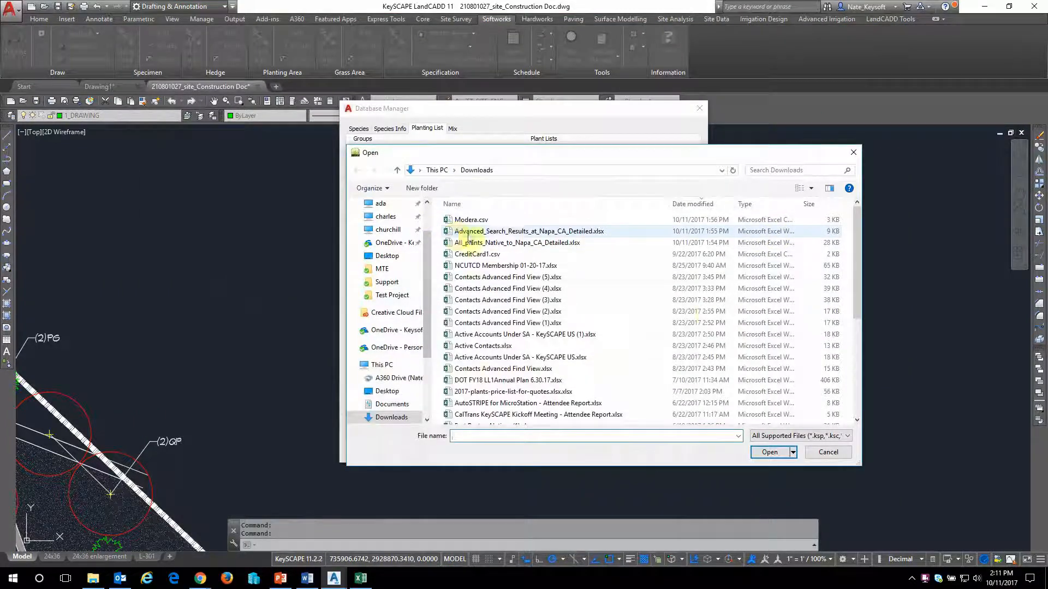
left_click(770, 453)
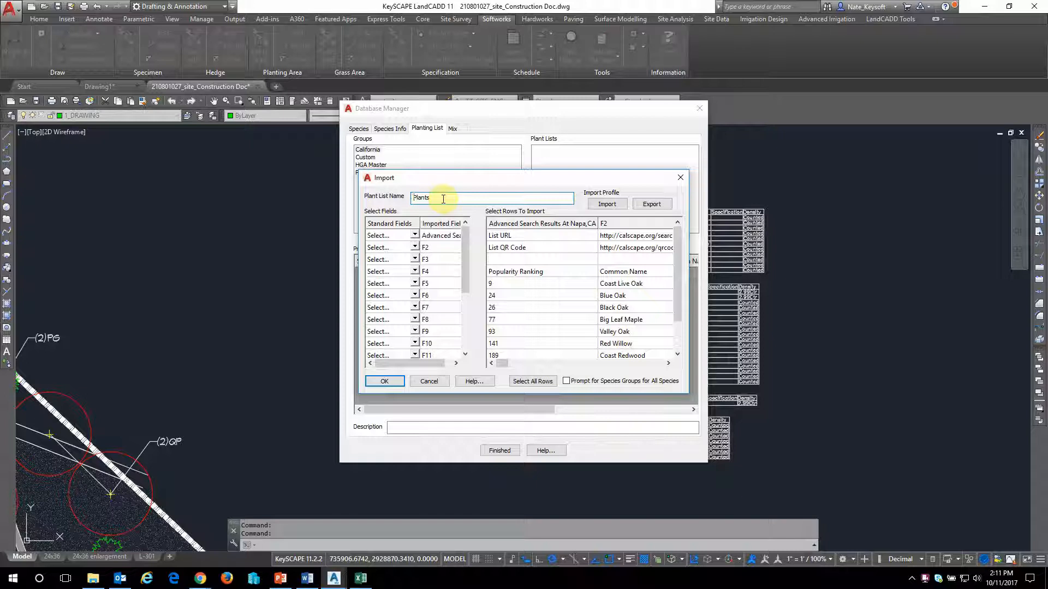
left_click_drag(443, 199, 385, 203)
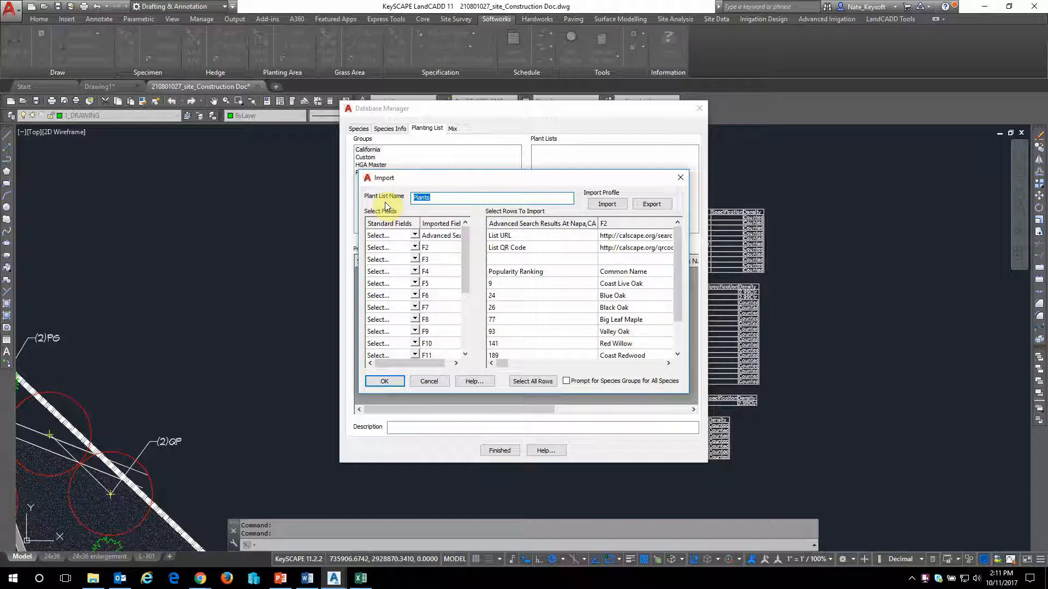
type("Napa Native Tree")
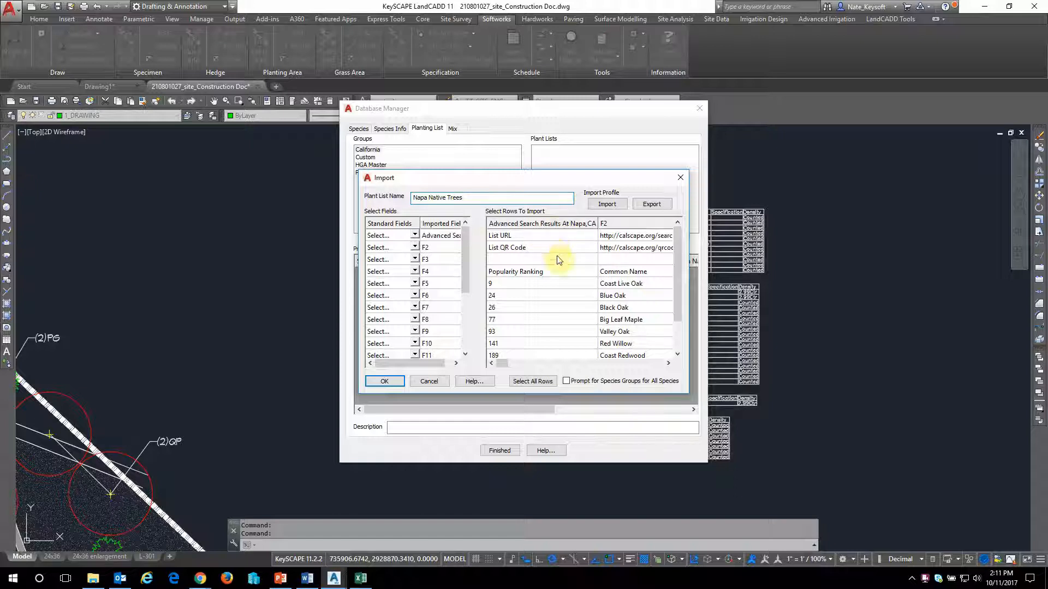
Examine the spreadsheet columns in the import preview, from popularity ranking and plant names through to sun and soil.
left_click(568, 284)
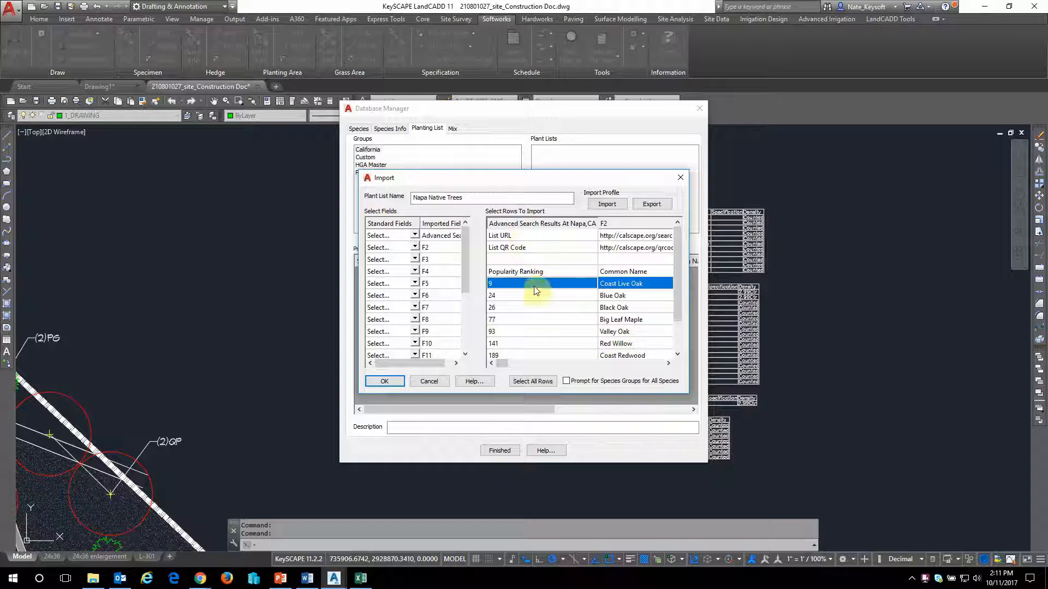
mouse_move(677, 283)
left_mouse_down()
mouse_move(678, 312)
mouse_move(678, 281)
left_mouse_up()
left_click(668, 363)
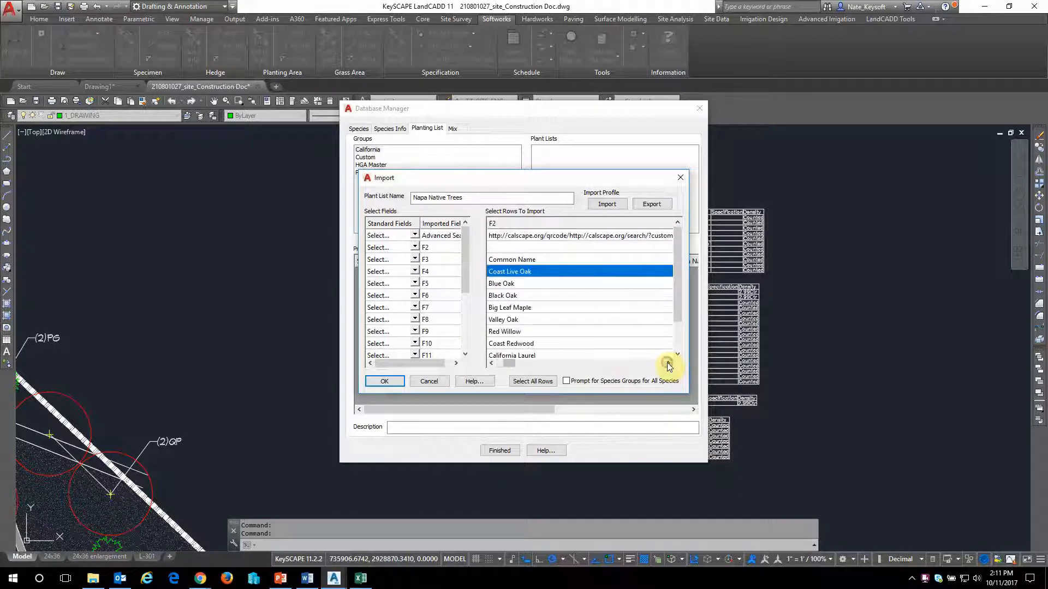
left_click(669, 363)
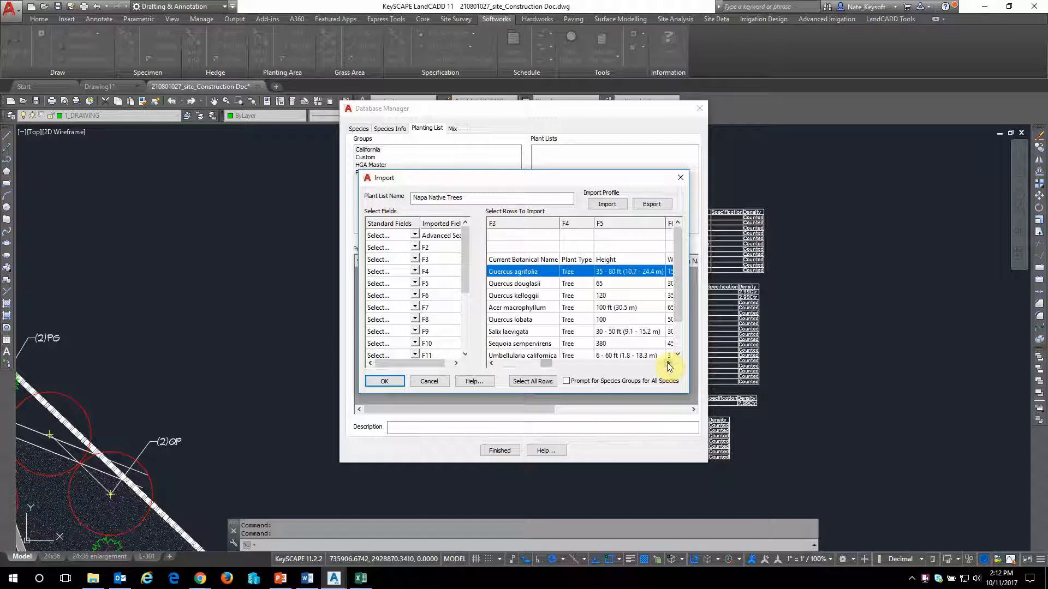
left_click(669, 364)
left_click(668, 364)
left_click(669, 364)
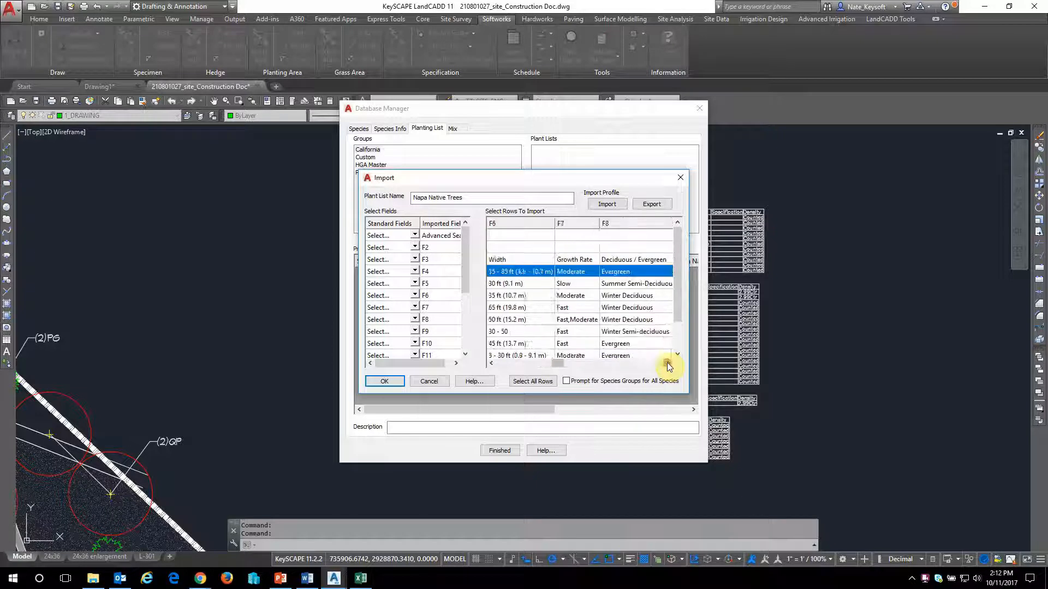
left_click(668, 364)
left_click(669, 363)
left_click(669, 364)
left_click(669, 364)
left_click(668, 363)
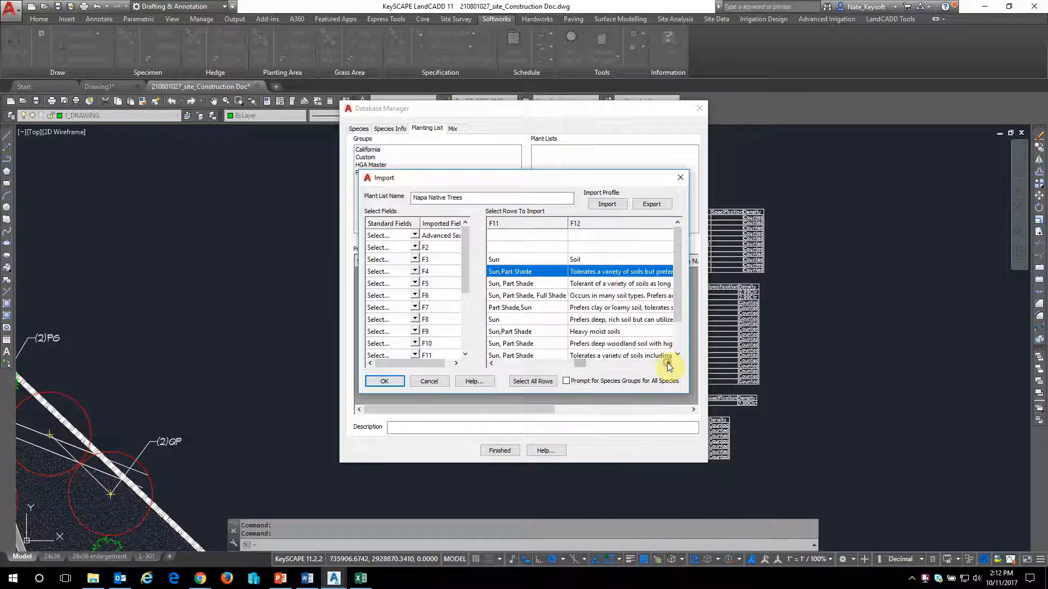
left_click(668, 363)
left_click_drag(668, 364, 494, 367)
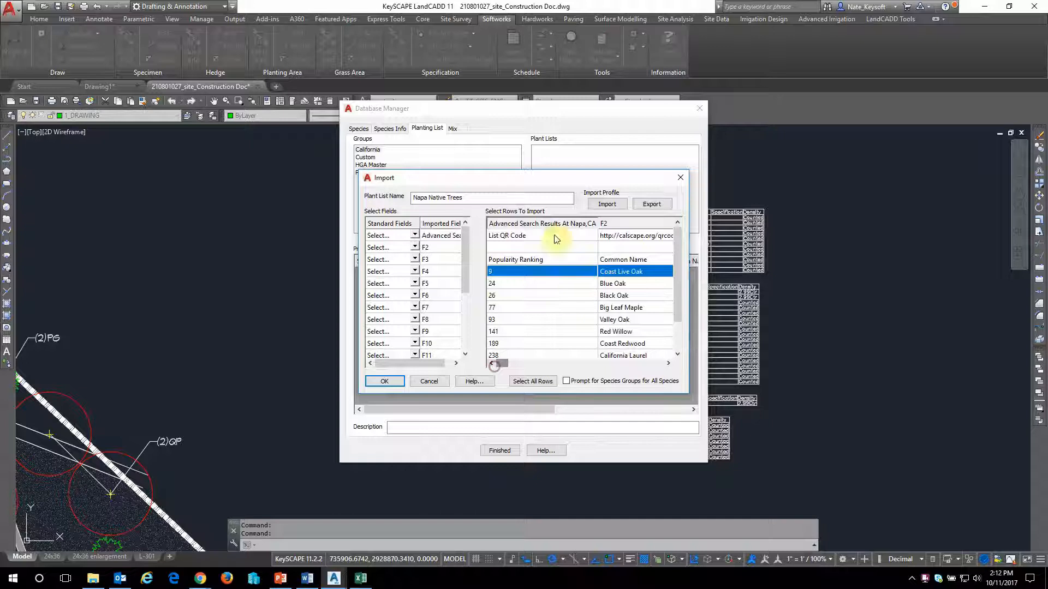
Map imported field F2 to Common Name and imported field F3 to Name.
left_click(418, 249)
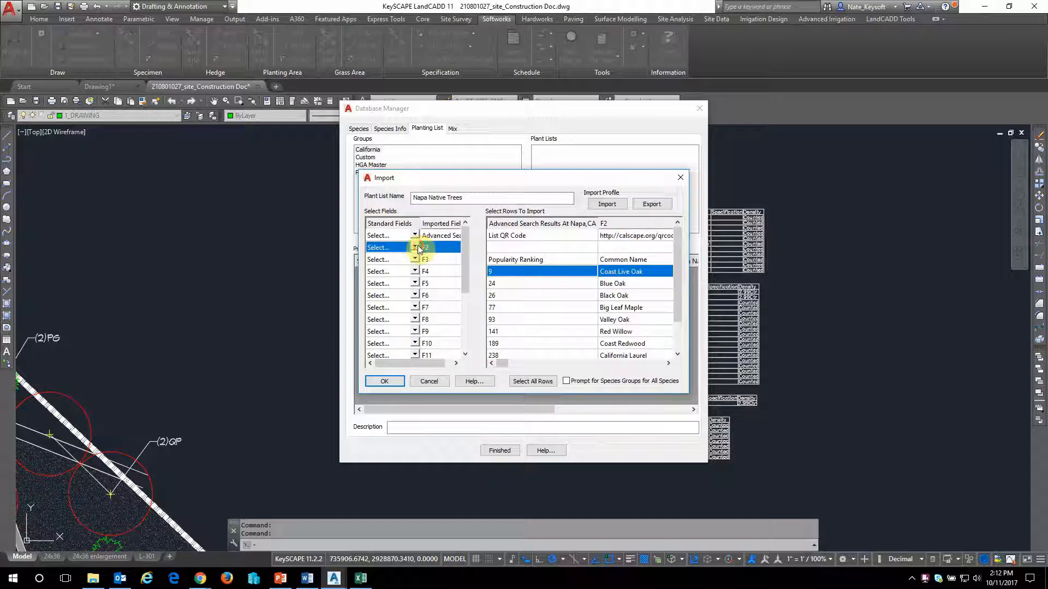
left_click(416, 248)
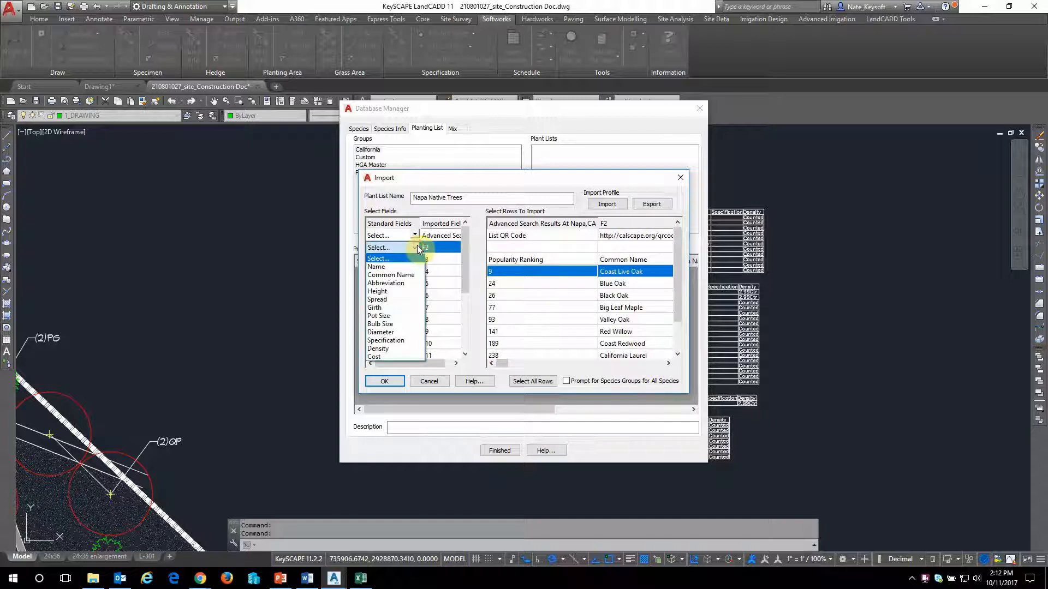
left_click(406, 276)
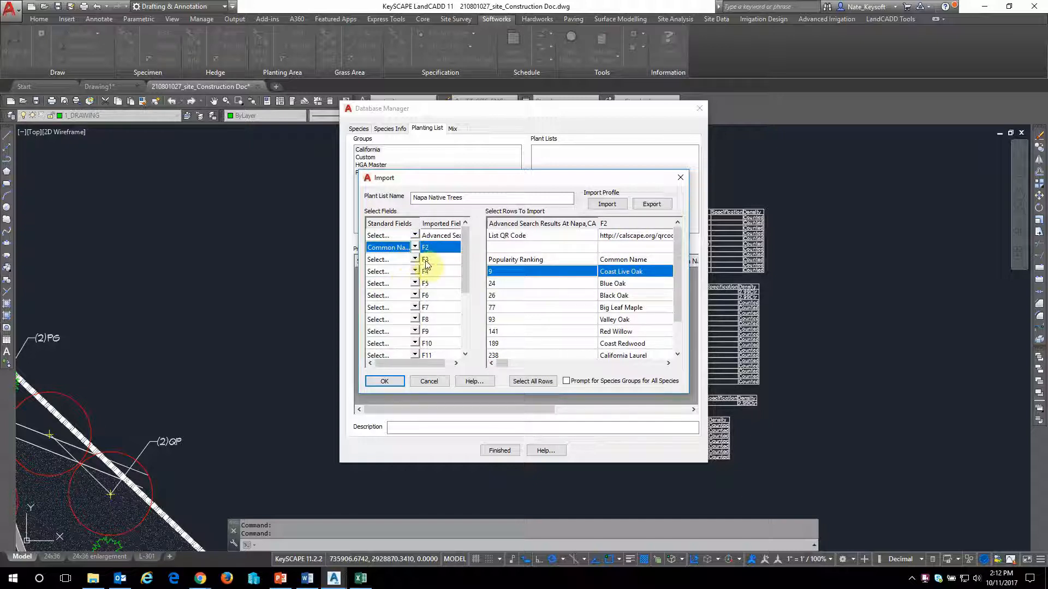
left_click(668, 363)
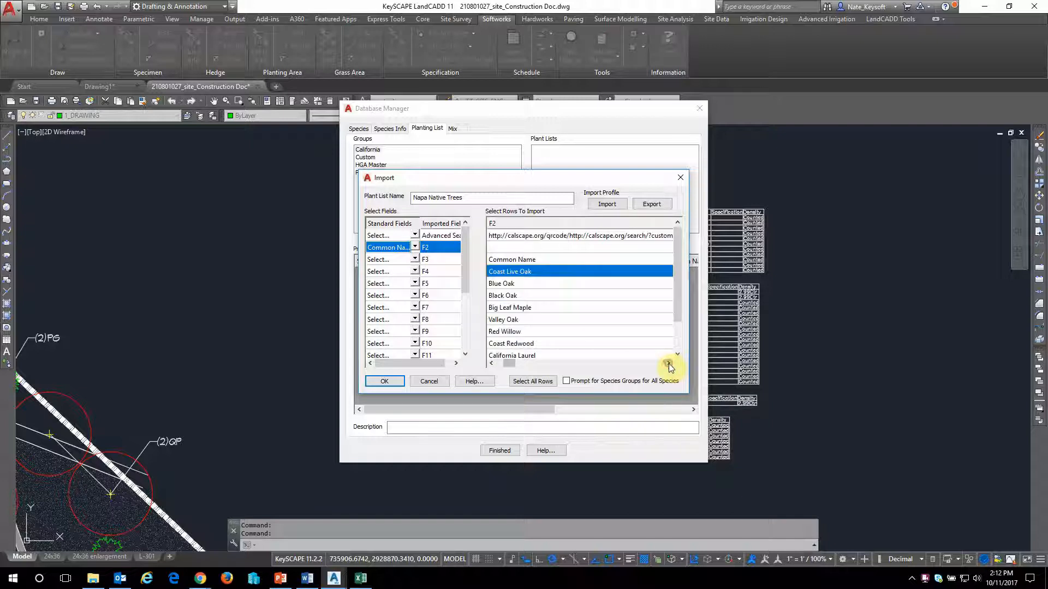
left_click(668, 363)
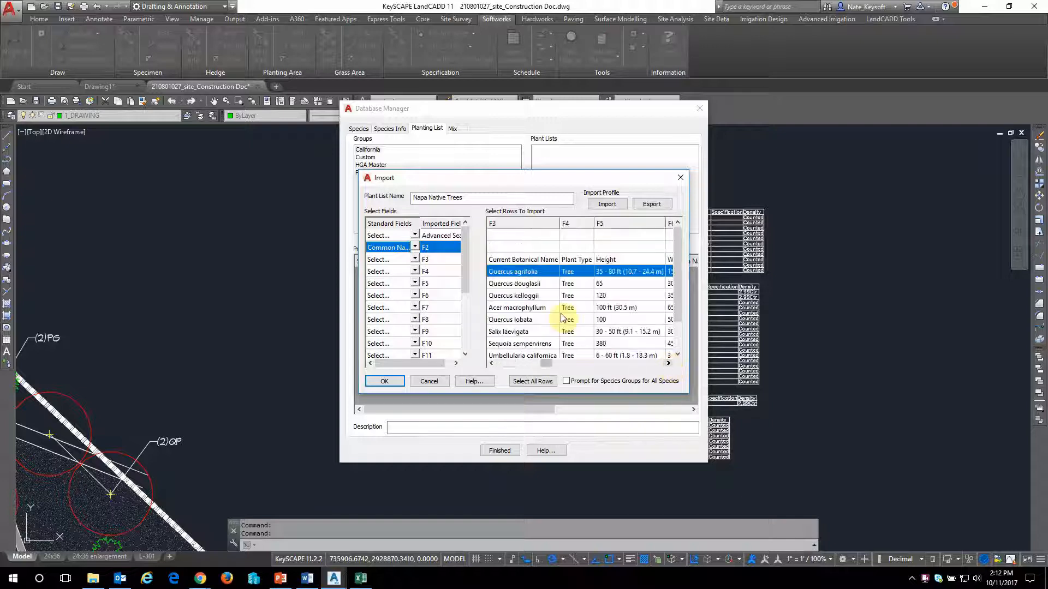
left_click(415, 259)
left_click(416, 260)
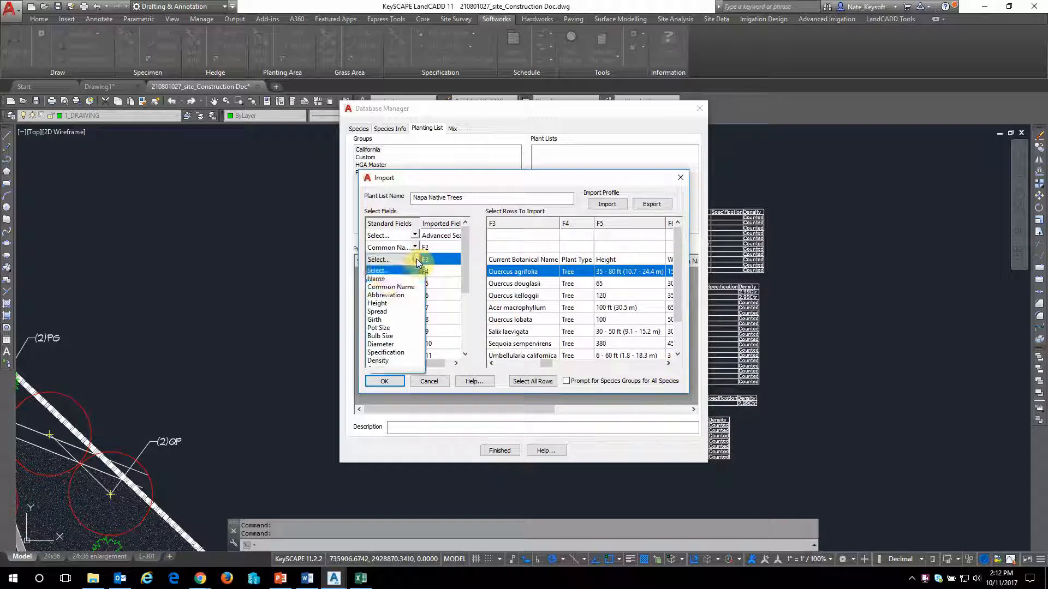
left_click(384, 280)
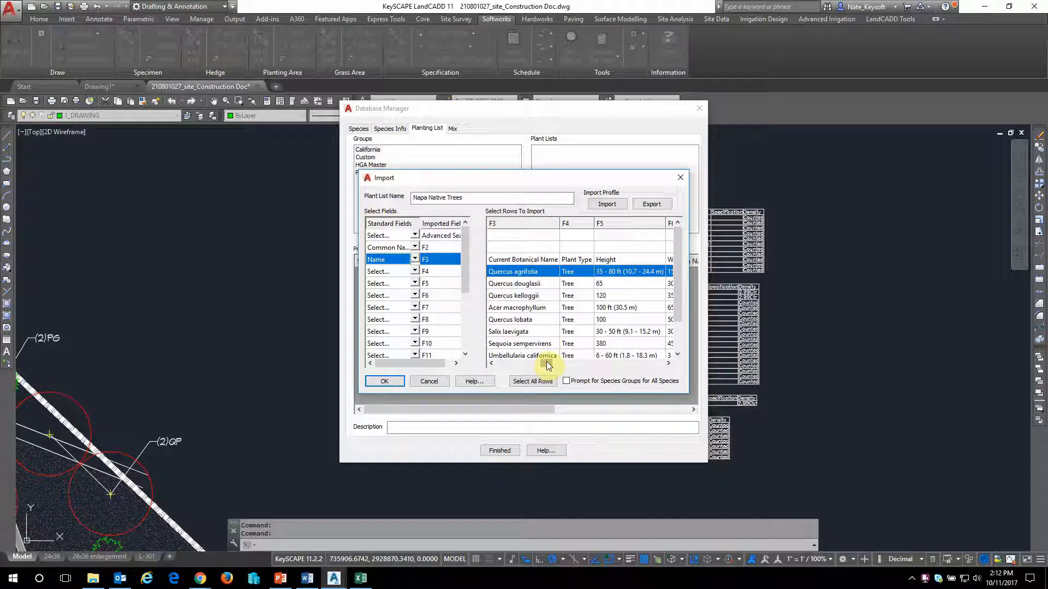
Select the continuous range of tree rows from Coast Live Oak through Interior Live Oak.
left_click_drag(546, 362, 506, 362)
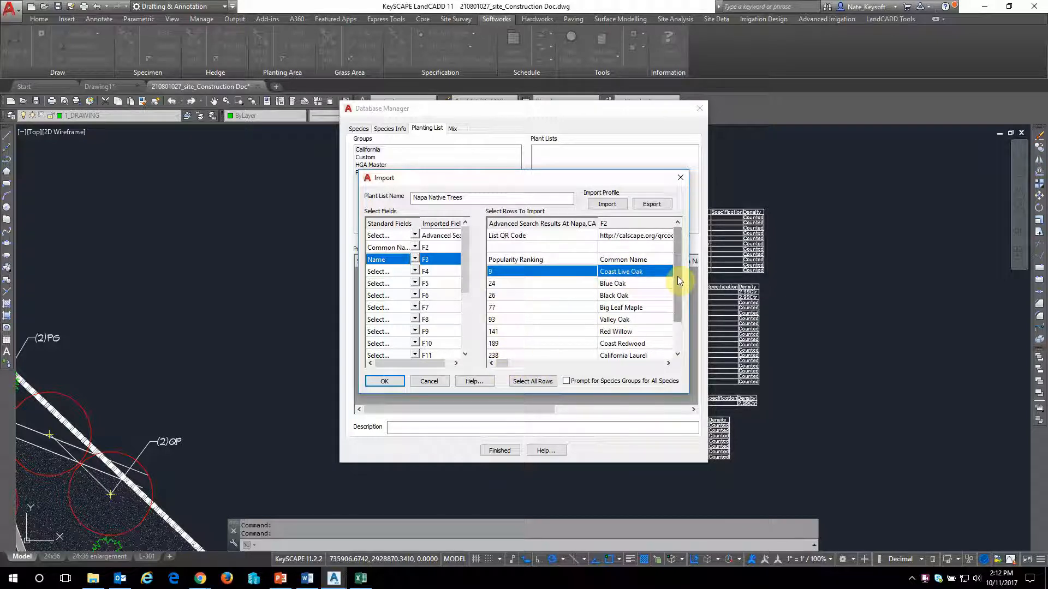
left_click(619, 285)
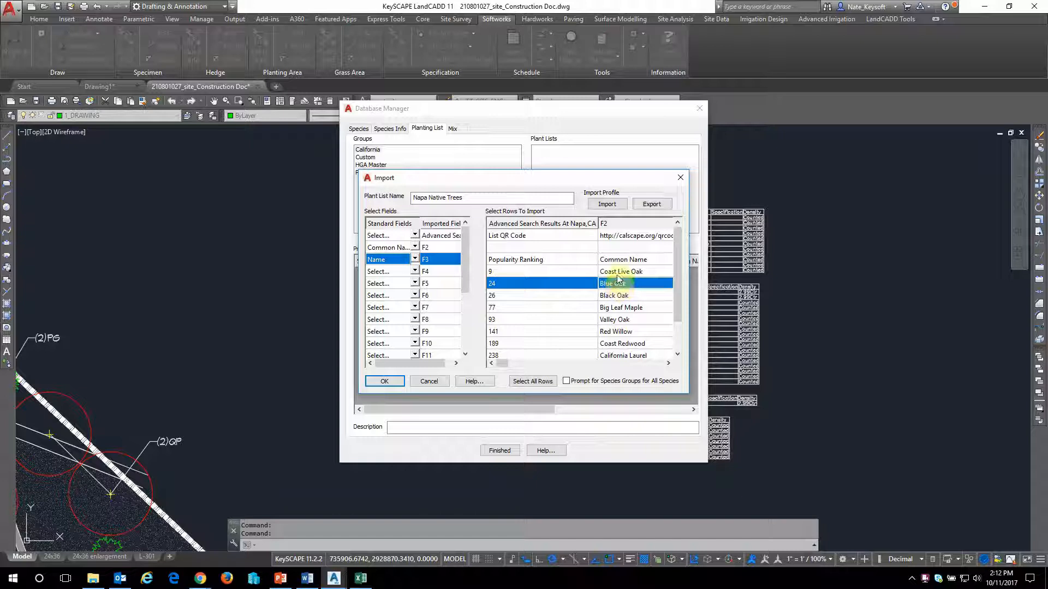
left_click(621, 271)
left_click_drag(679, 284, 677, 309)
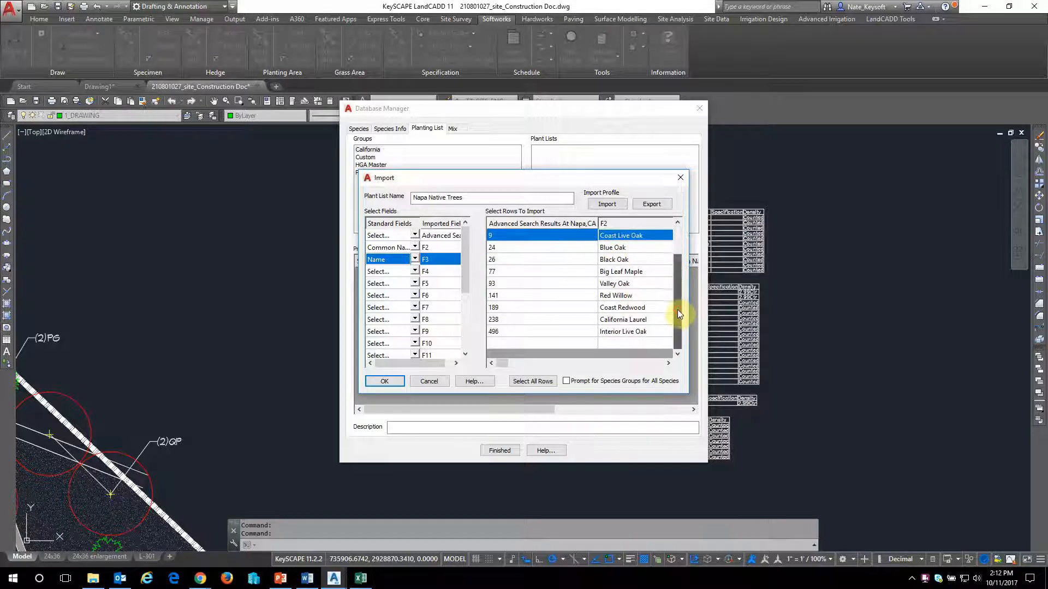
left_click(627, 332, "shift")
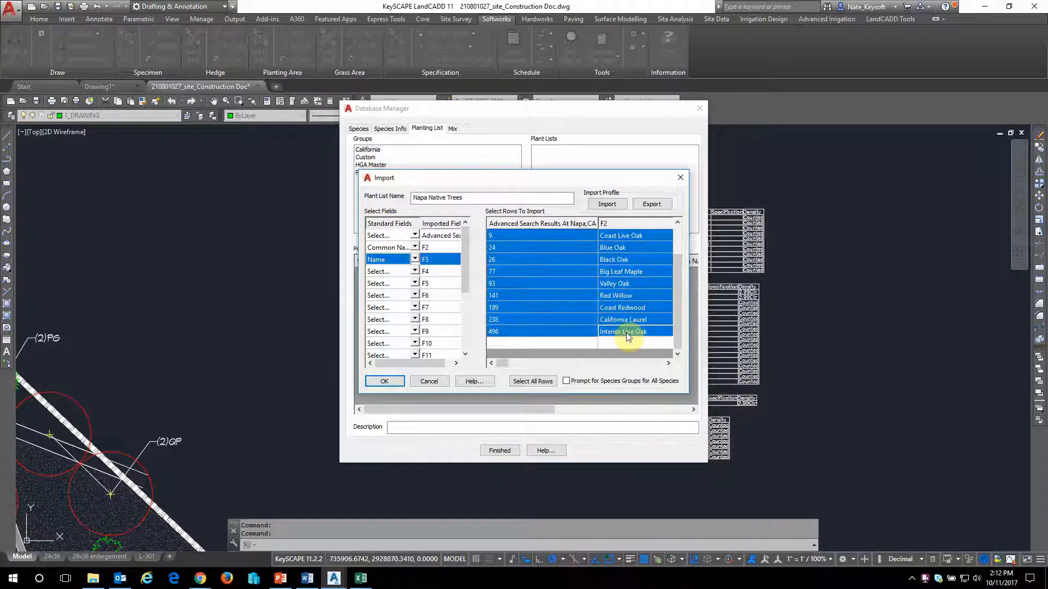
Select only the Coast Live Oak, Blue Oak, Black Oak, Coast Redwood and Interior Live Oak rows.
left_click(636, 239)
left_click(632, 249)
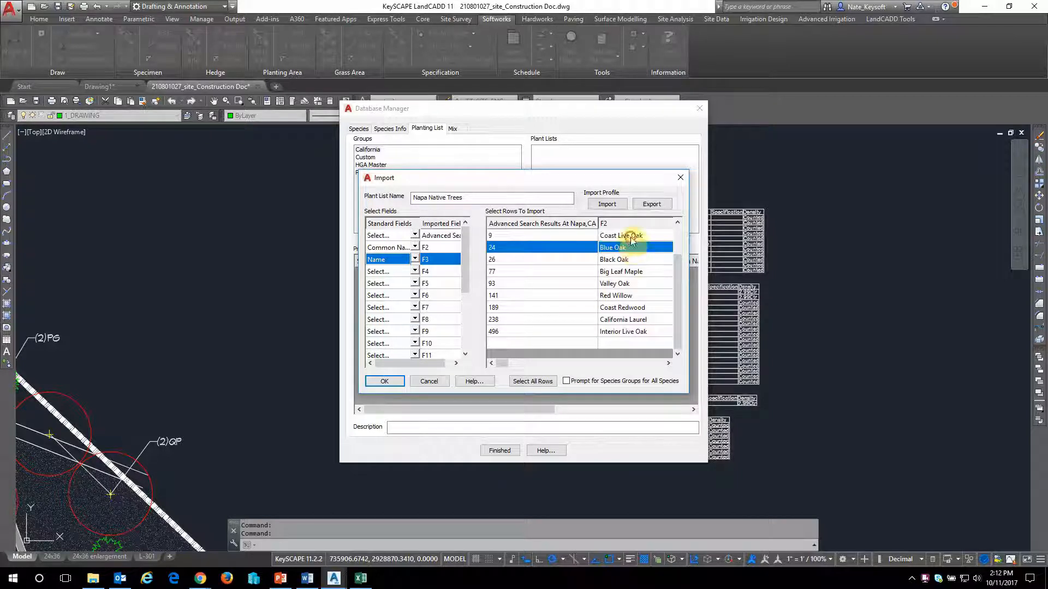
left_click(631, 238)
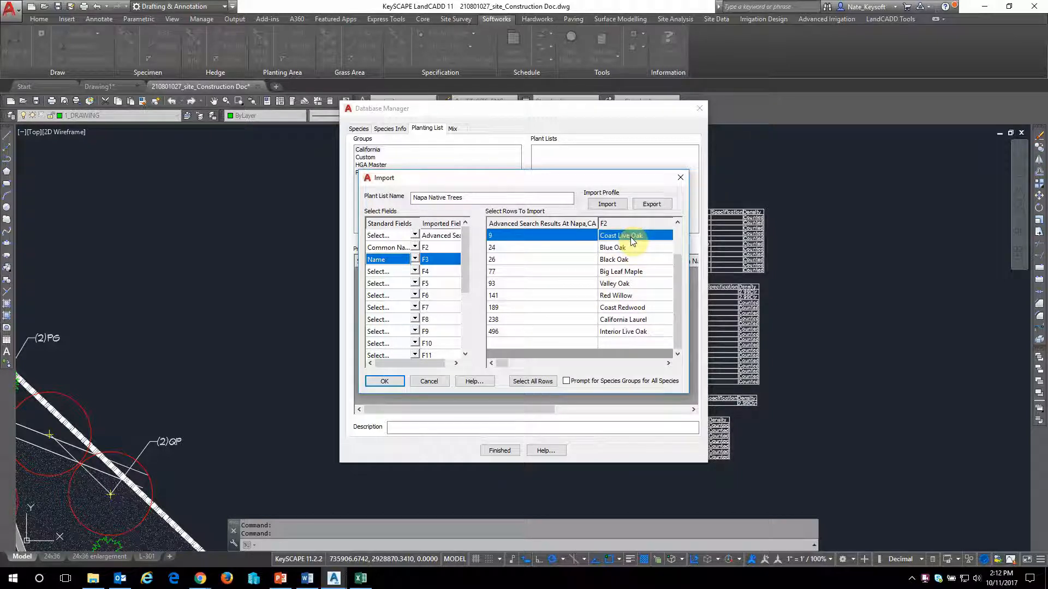
left_click(632, 249, "shift")
left_click(632, 262, "shift")
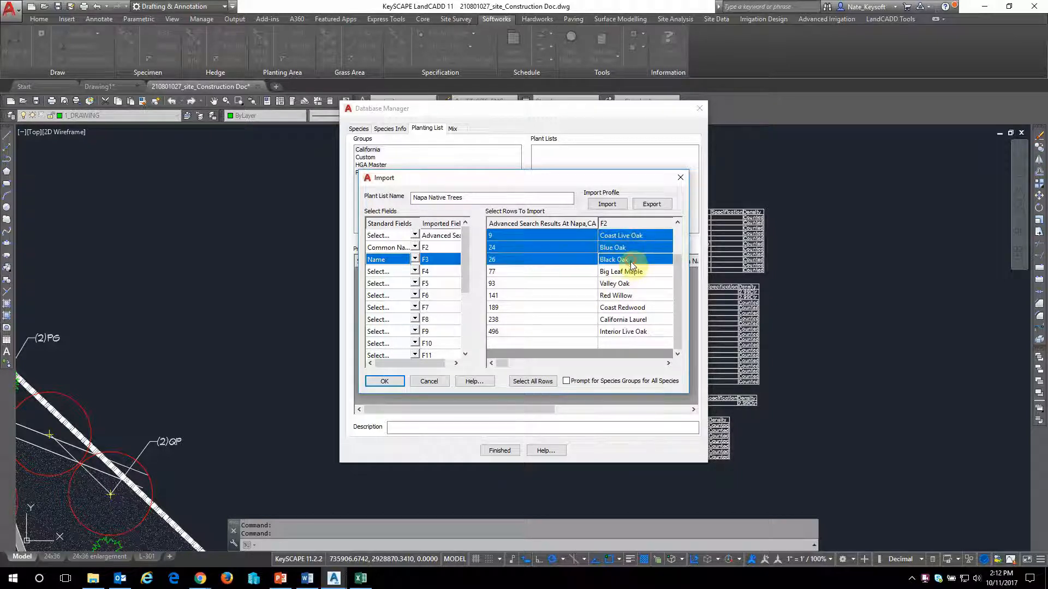
left_click(629, 309, "ctrl")
left_click(628, 333, "ctrl")
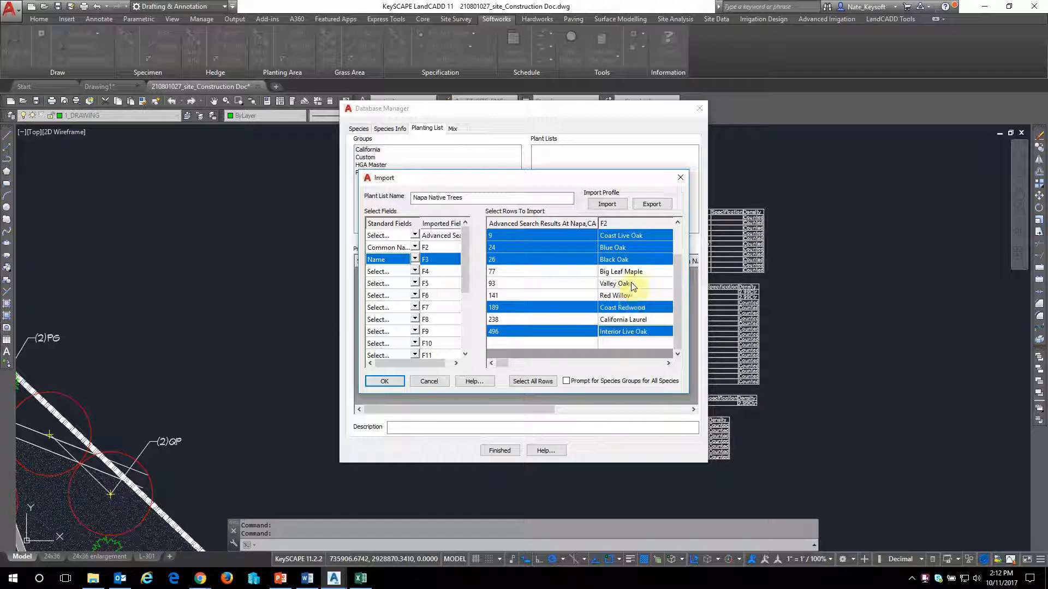
Import all rows from Coast Live Oak to Interior Live Oak with Prompt for Species Groups for All Species enabled.
left_click(635, 235)
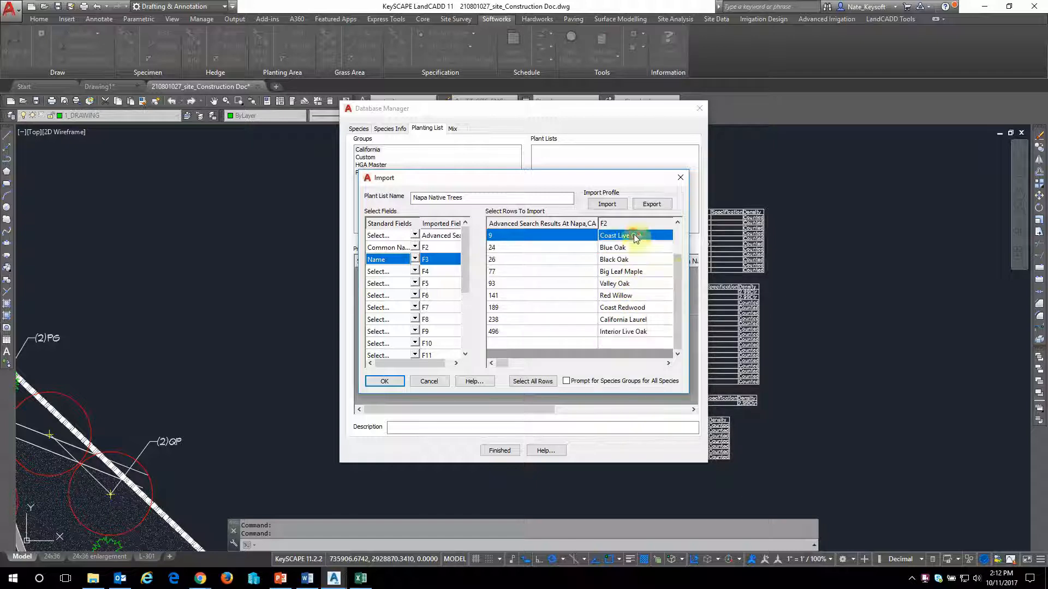
left_click_drag(677, 269, 675, 269)
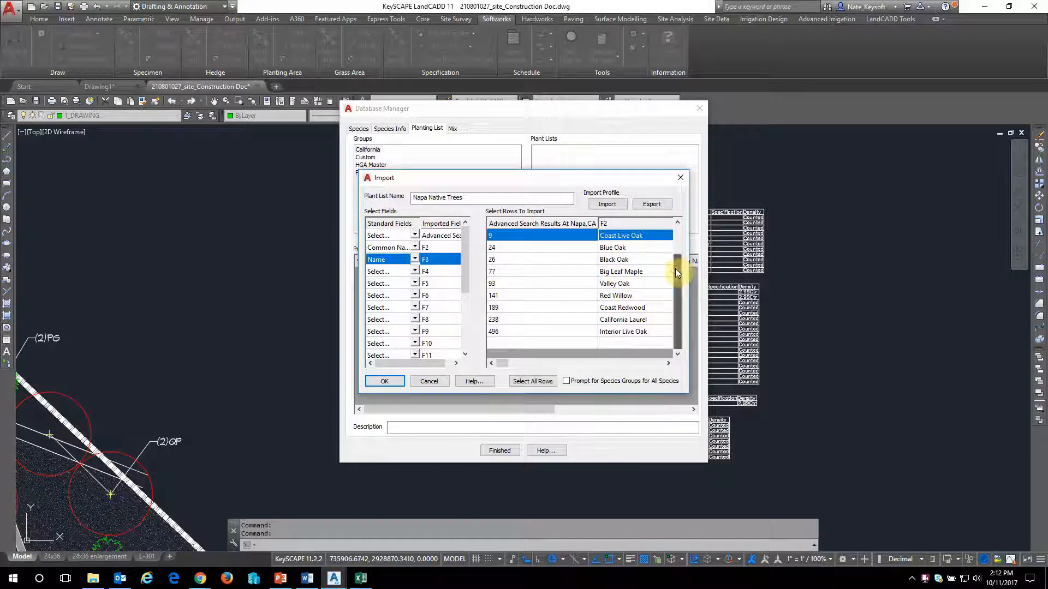
left_click(632, 333, "shift")
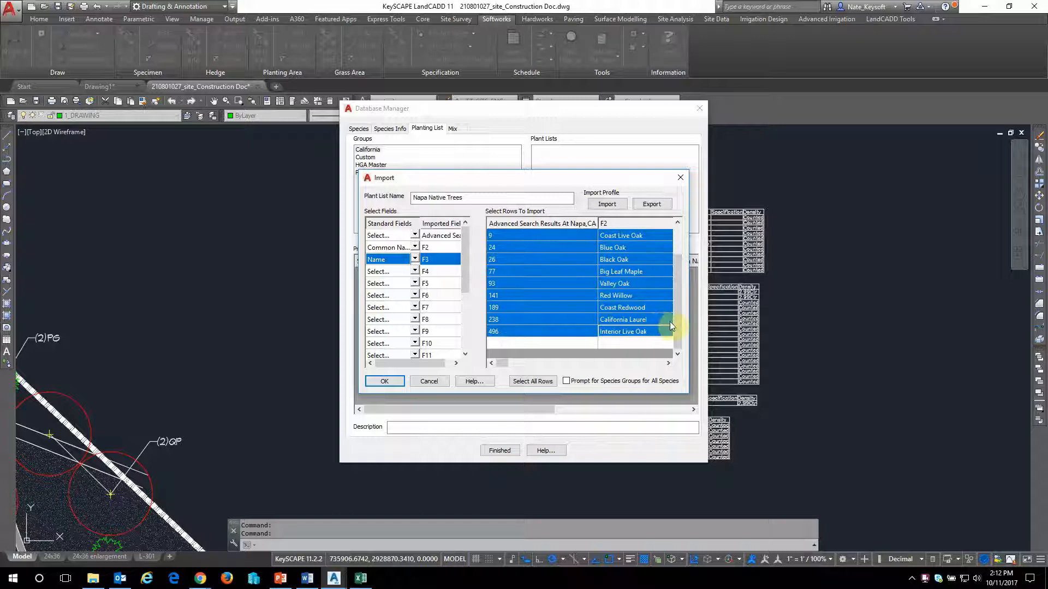
left_click_drag(675, 322, 683, 273)
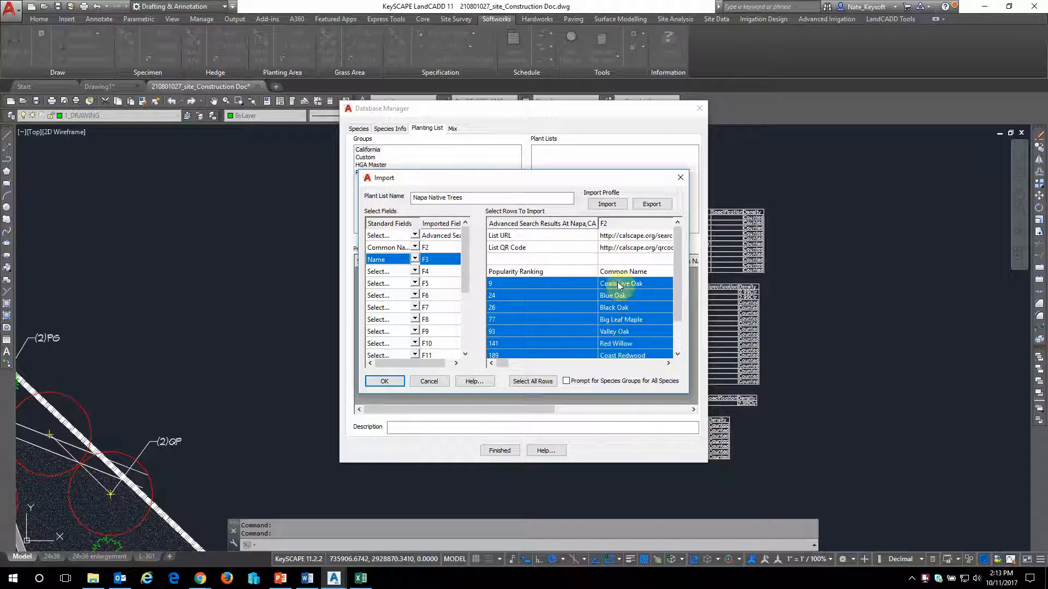
scroll(676, 290, "down", 1)
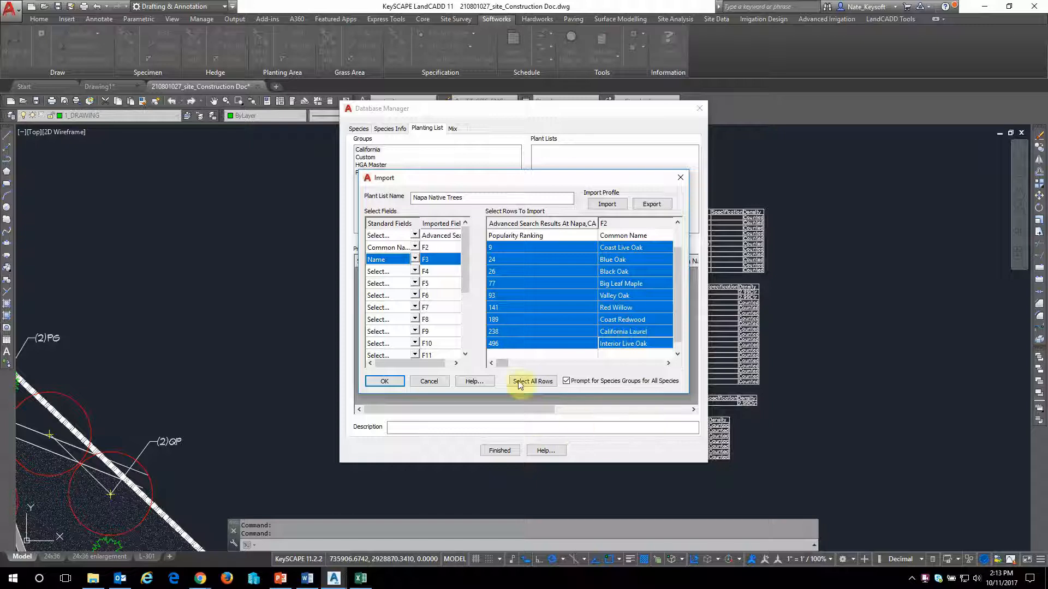
left_click(385, 382)
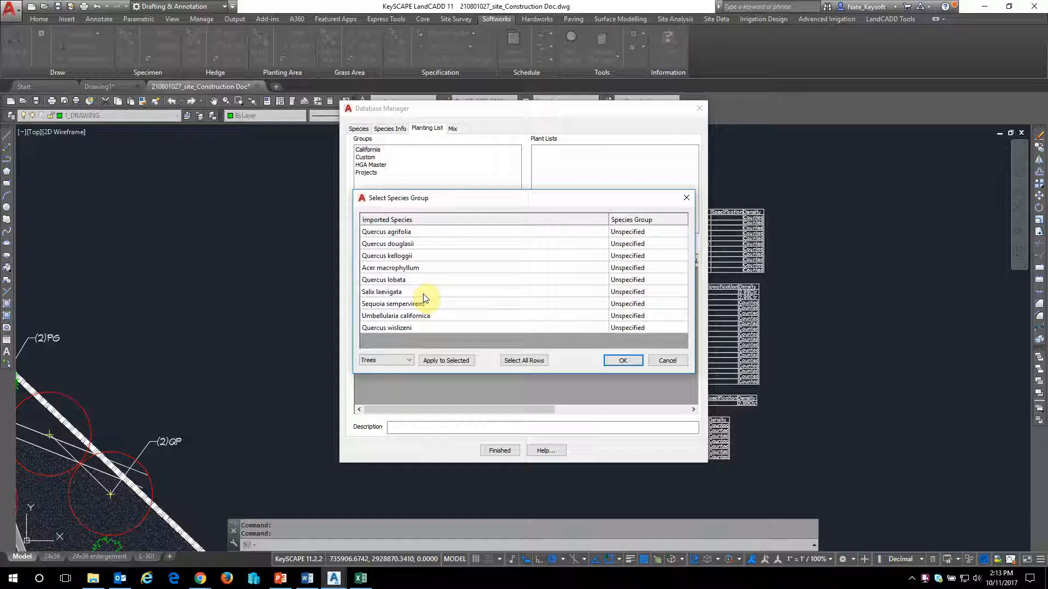
Assign the Trees species group to all imported species from Quercus agrifolia to Quercus wislizeni and complete the import.
left_click(402, 234)
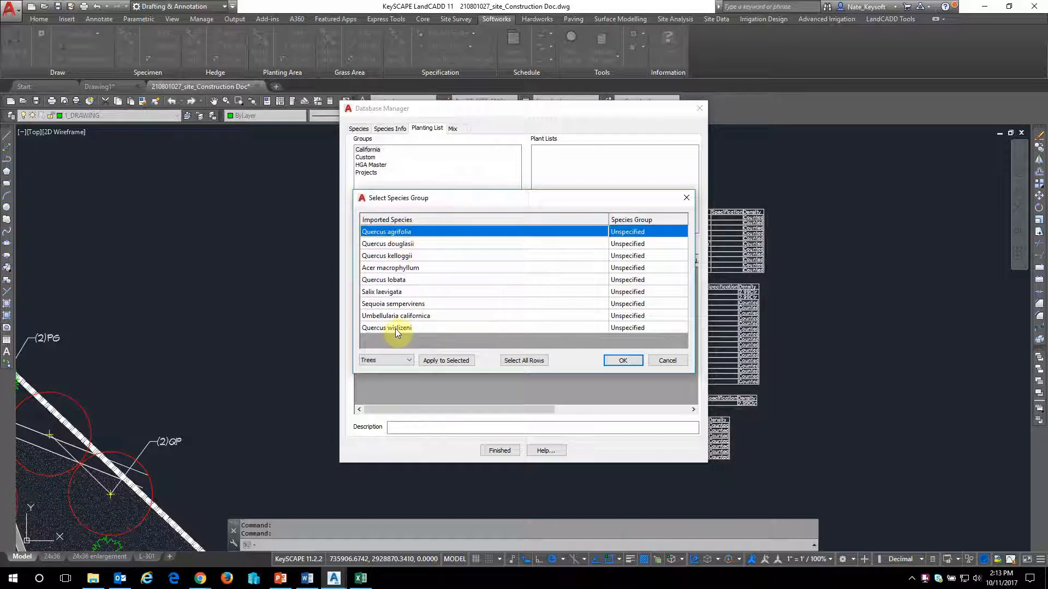
left_click(395, 328, "shift")
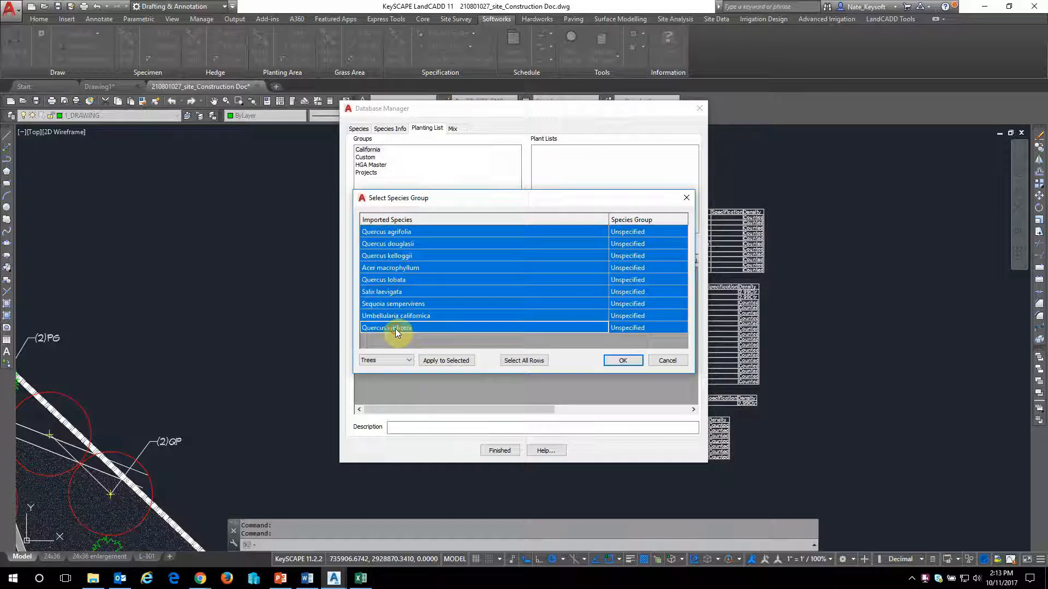
left_click(397, 360)
left_click(369, 370)
left_click(455, 362)
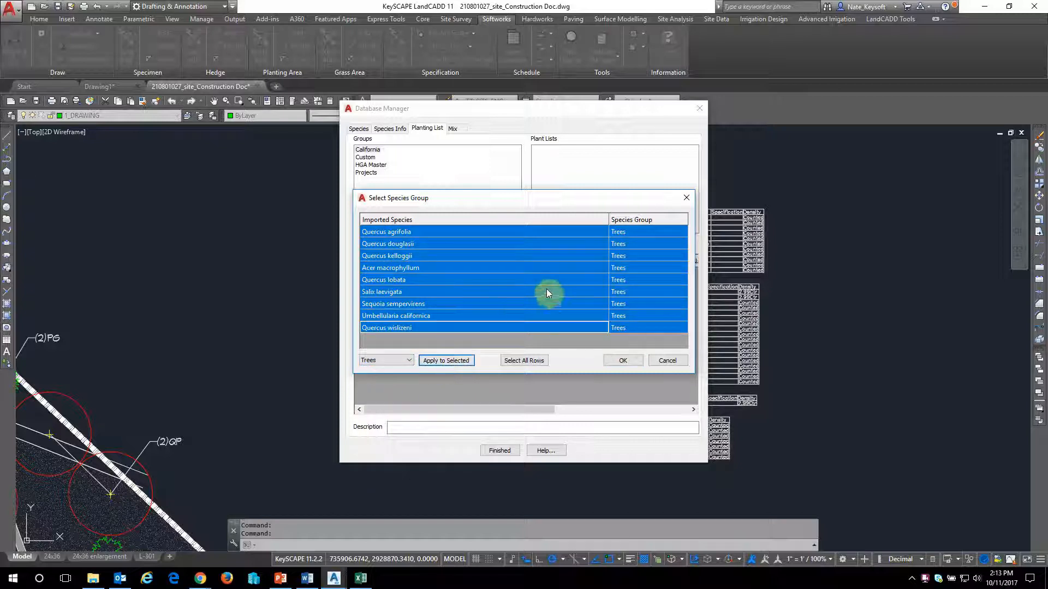
left_click(627, 362)
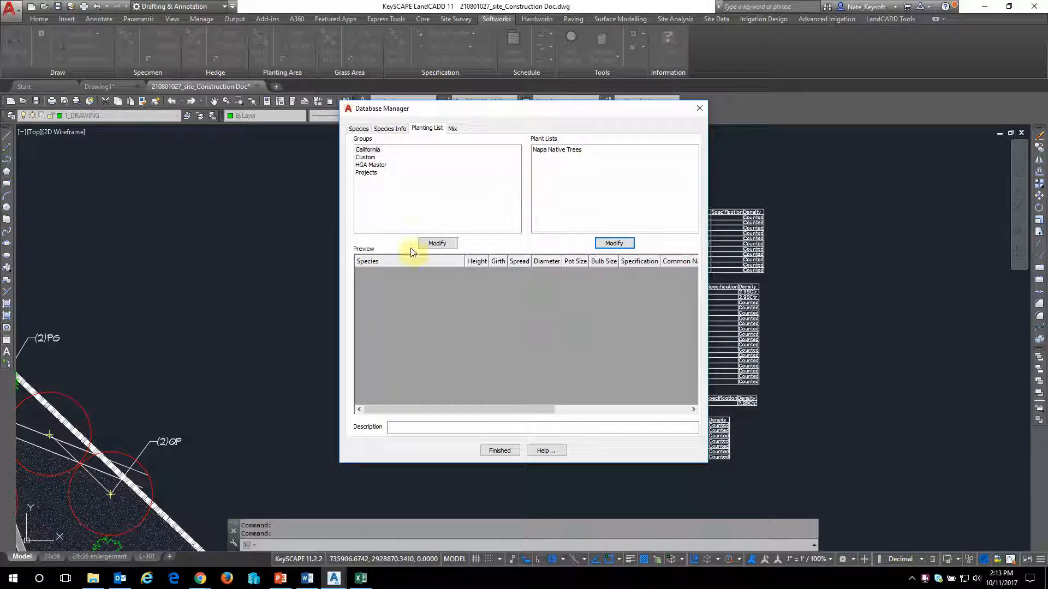
Preview the Napa Native Trees plant list, check the Trees group by Species Name, and close the Database Manager.
left_click(575, 151)
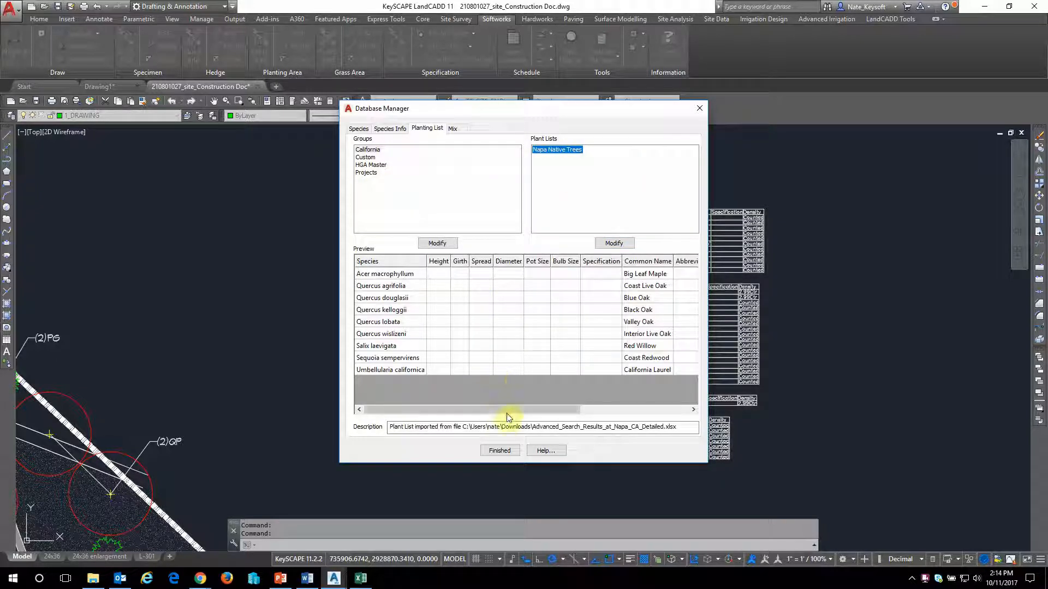
mouse_move(506, 414)
left_mouse_down()
mouse_move(606, 412)
mouse_move(498, 411)
left_mouse_up()
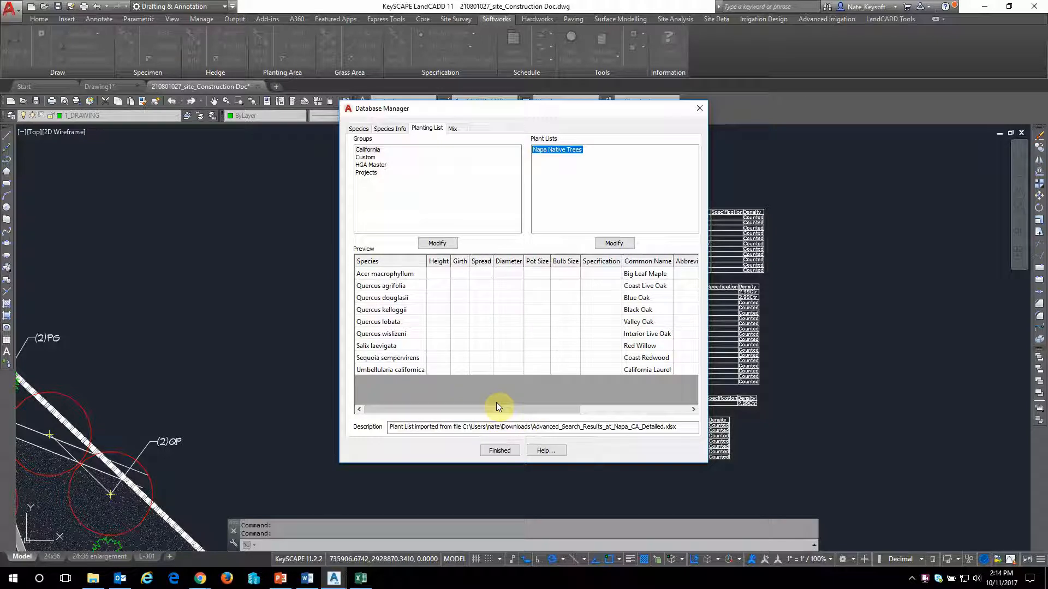
left_click(359, 128)
left_click(376, 147)
left_click(381, 169)
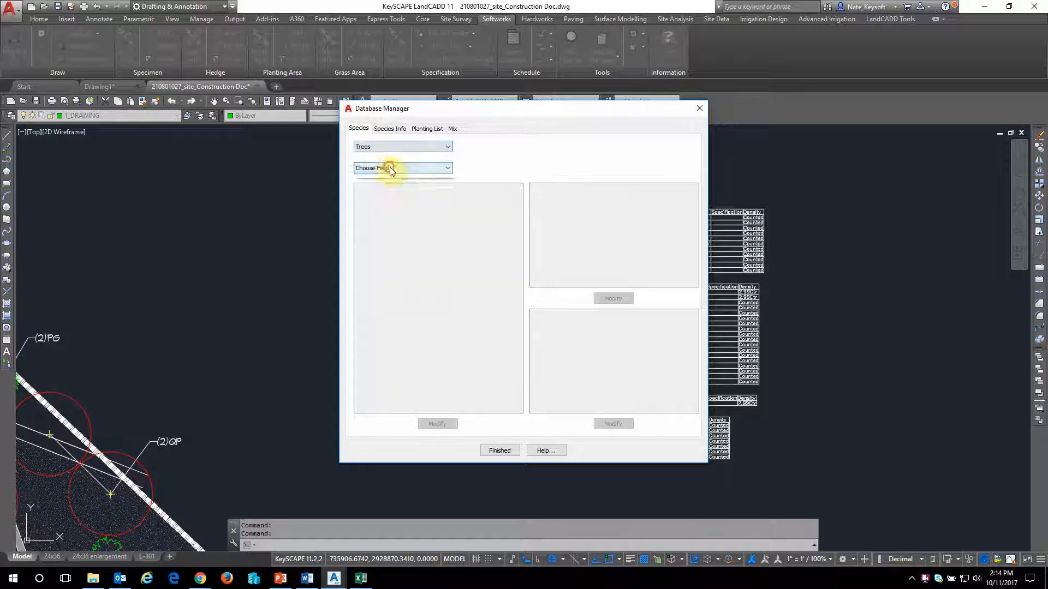
left_click(392, 168)
left_click(388, 185)
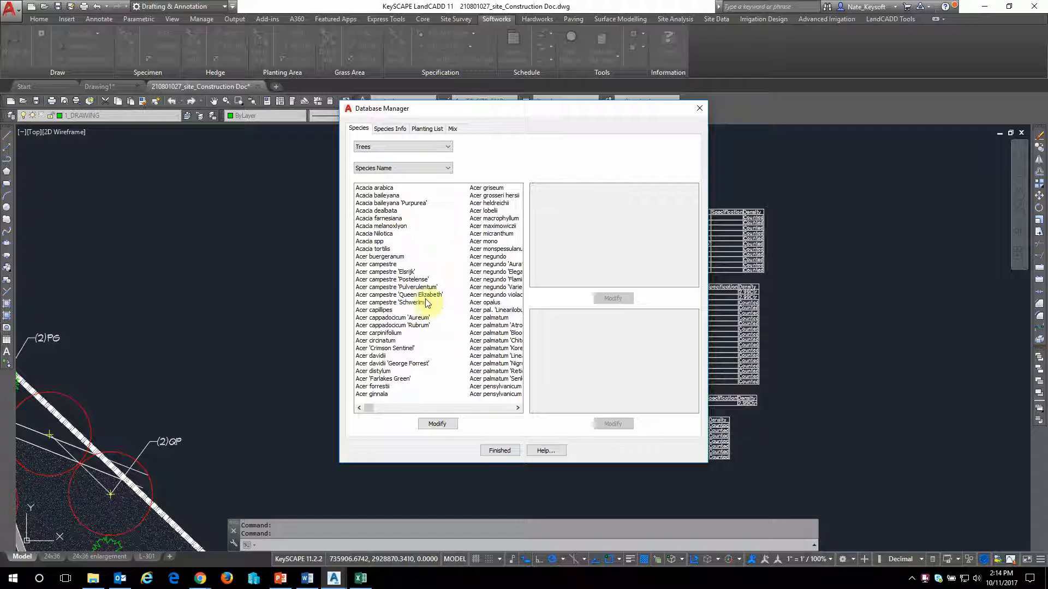
left_click(432, 129)
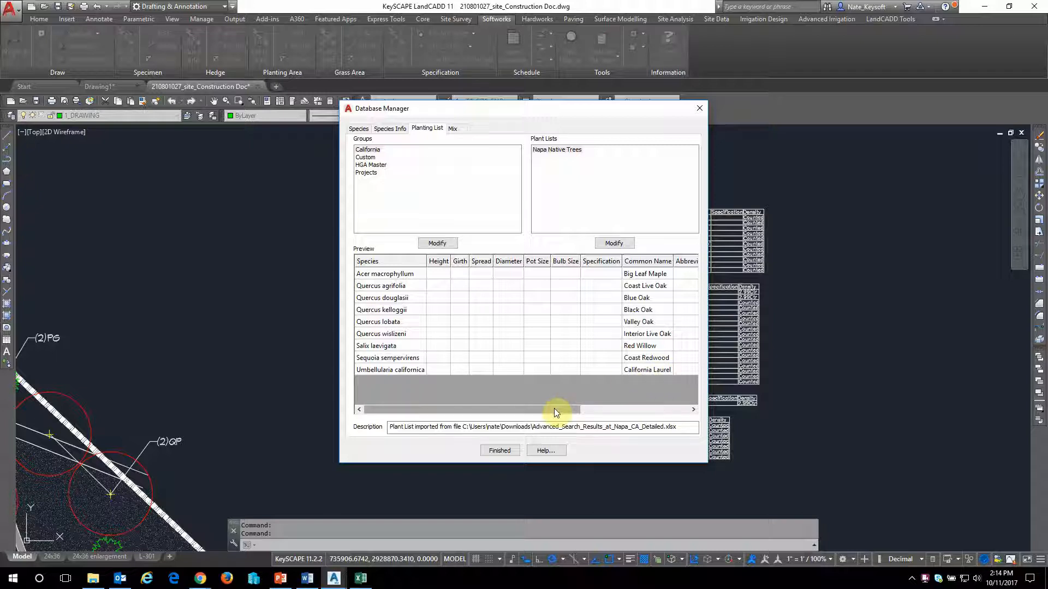
left_click(500, 451)
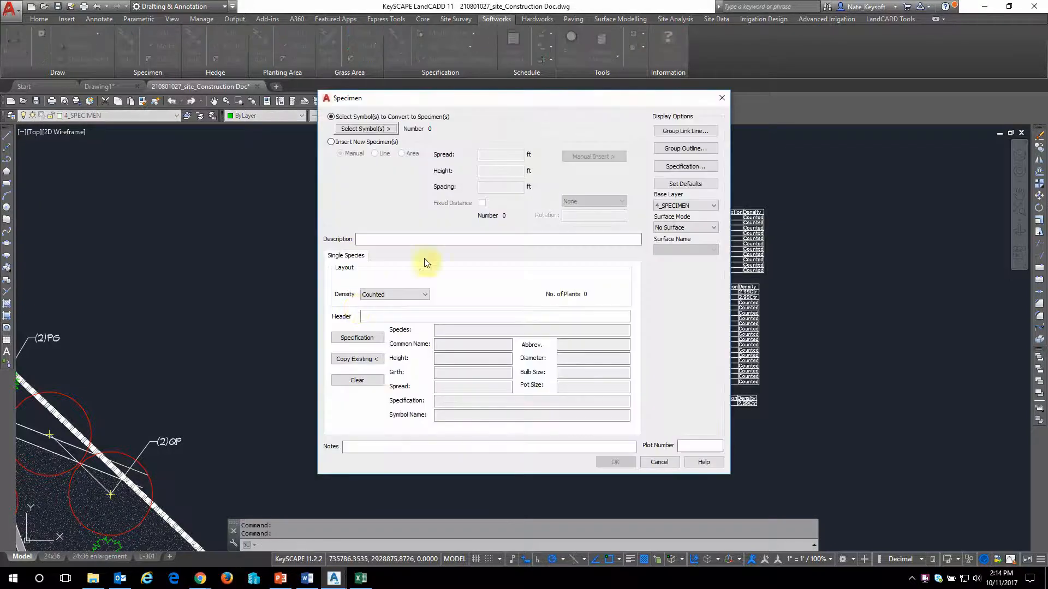
Browse the full Trees species list in the specification of a new specimen.
left_click(362, 339)
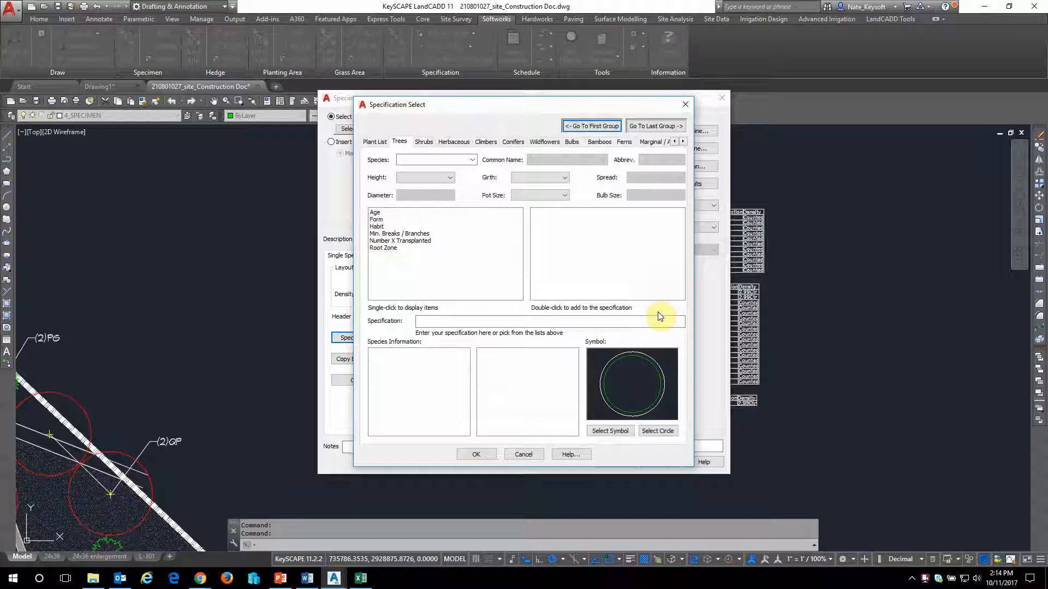
left_click(472, 160)
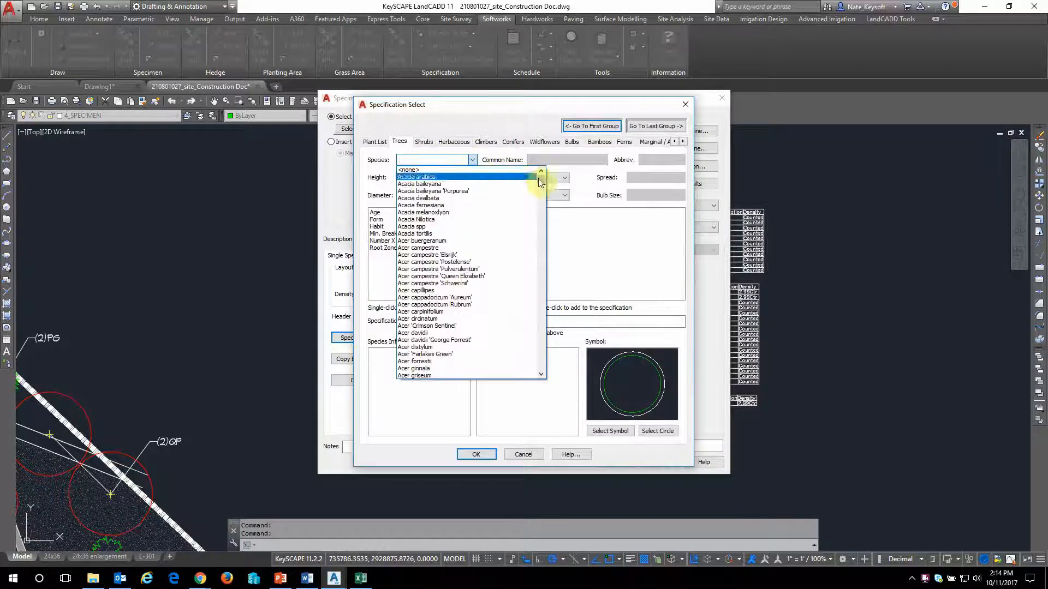
scroll(541, 202, "down", 10)
left_click_drag(540, 256, 543, 369)
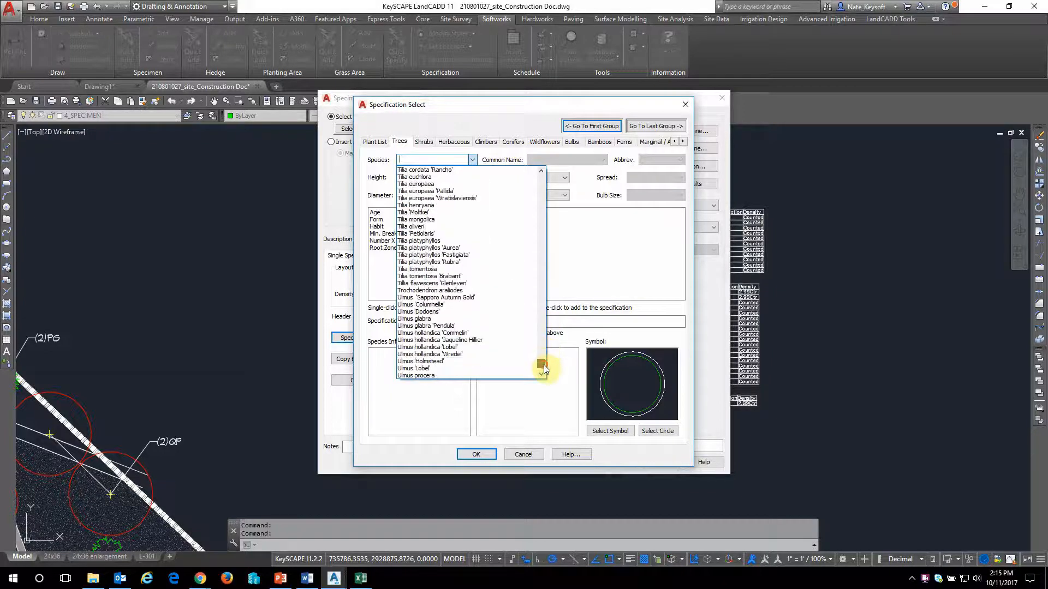
Display the Napa Native Trees plant list from the California group for the specimen's specification.
left_click(374, 145)
left_click(375, 147)
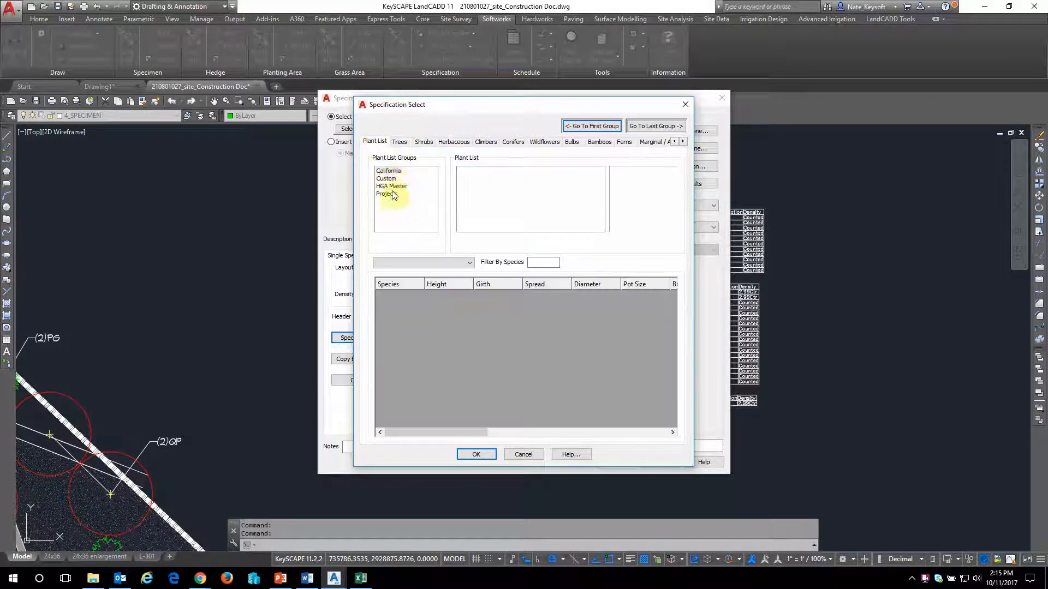
left_click(388, 171)
left_click(480, 171)
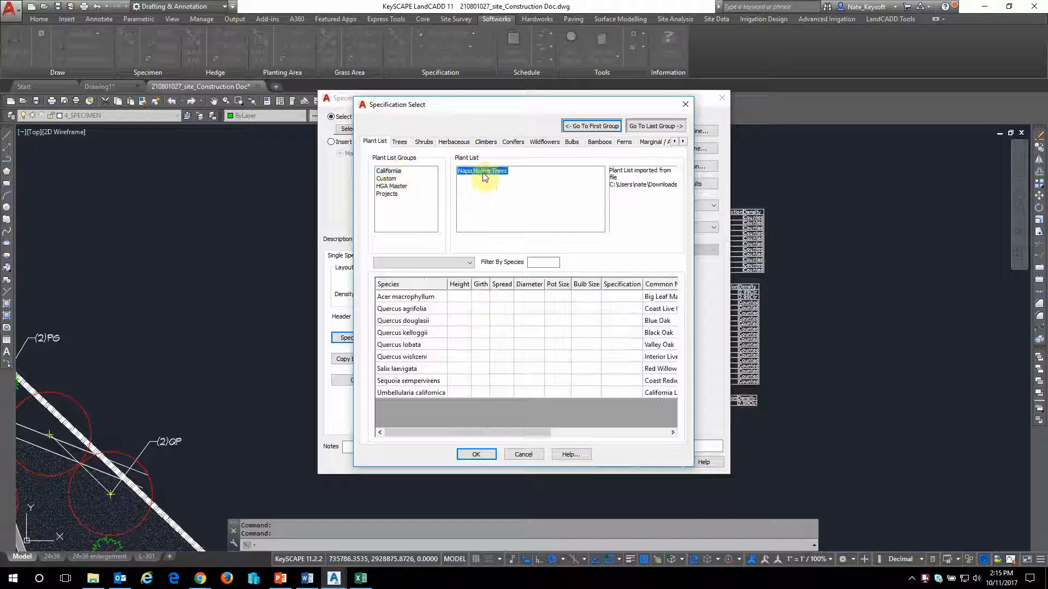
Try to specify Umbellularia californica from the plant list for the specimen, and cancel the specimen.
left_click(469, 263)
left_click(469, 263)
left_click(420, 344)
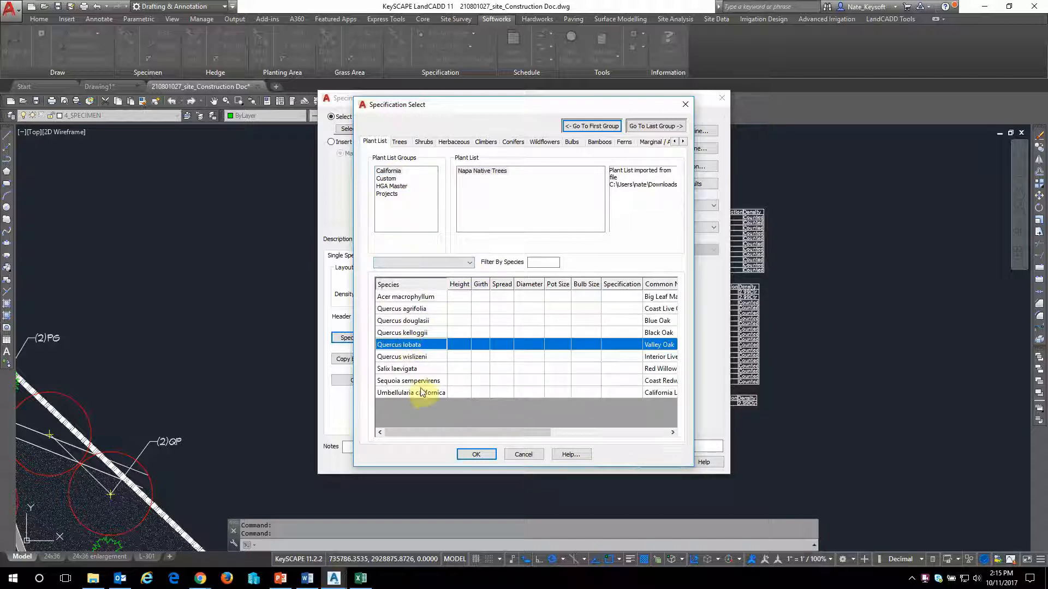
left_click(422, 393)
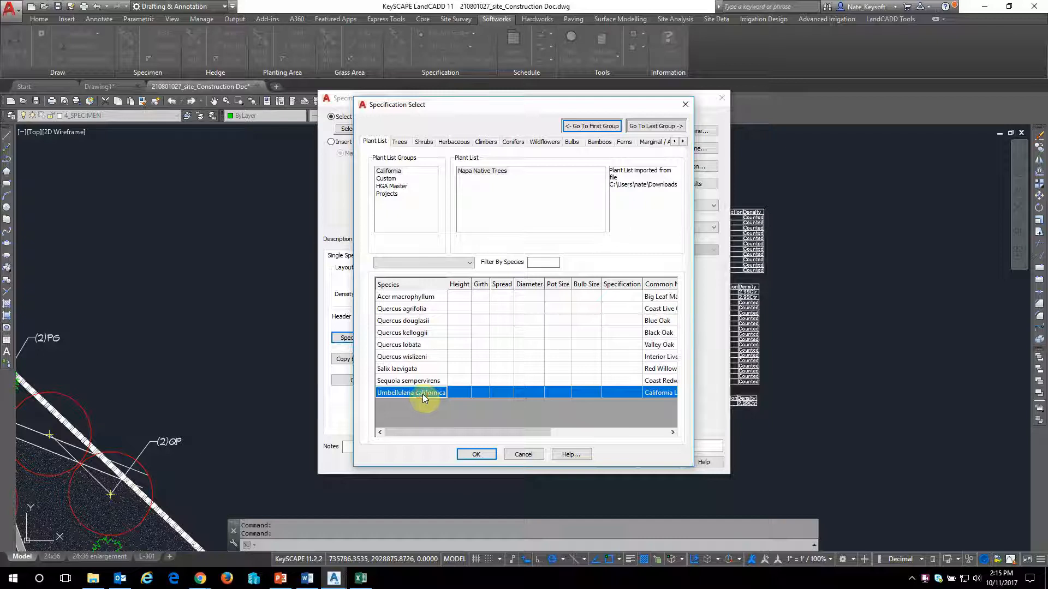
left_click(477, 455)
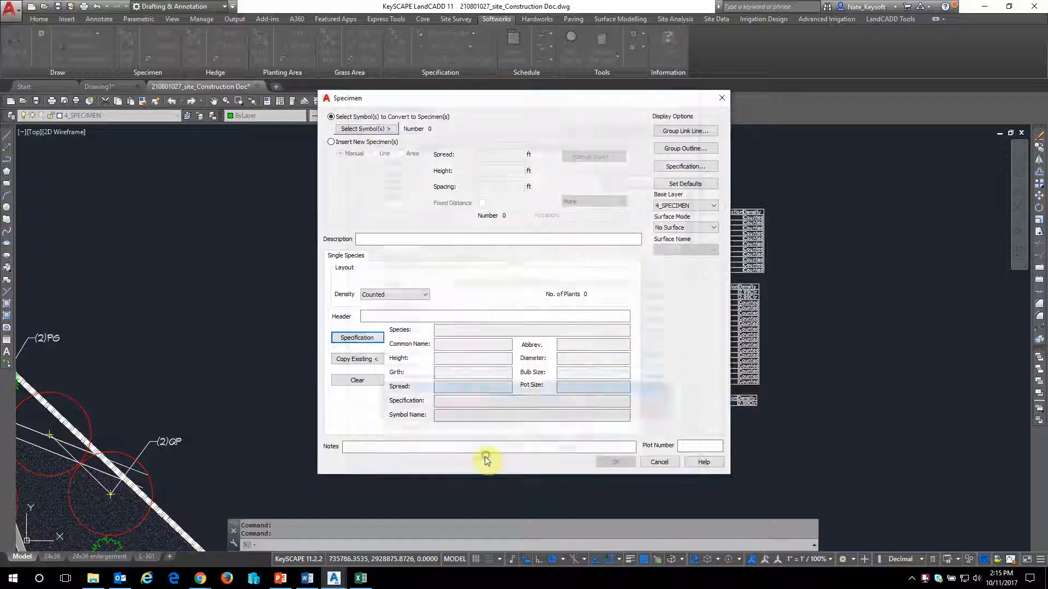
left_click(659, 462)
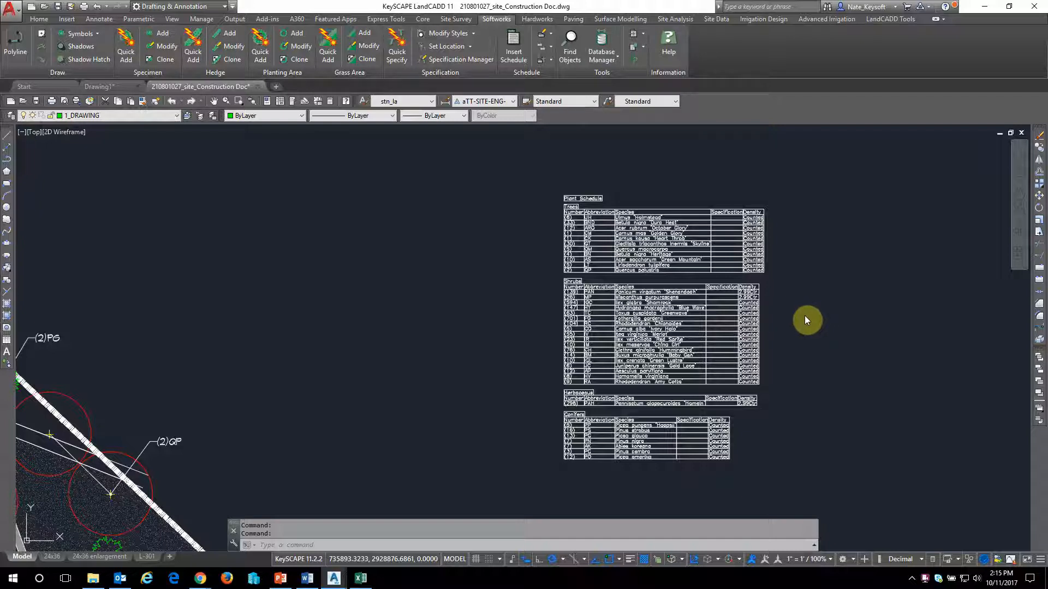
Switch to Excel and examine the plant columns of Modera.csv, including Height and Pot Size.
left_click(361, 579)
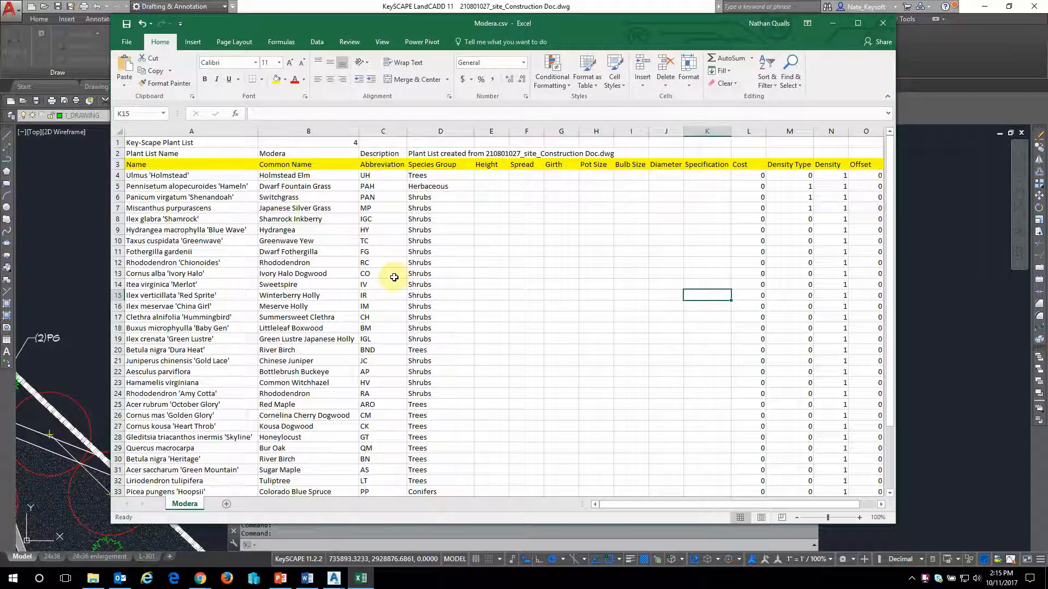
mouse_move(611, 506)
left_mouse_down()
mouse_move(655, 517)
mouse_move(600, 516)
left_mouse_up()
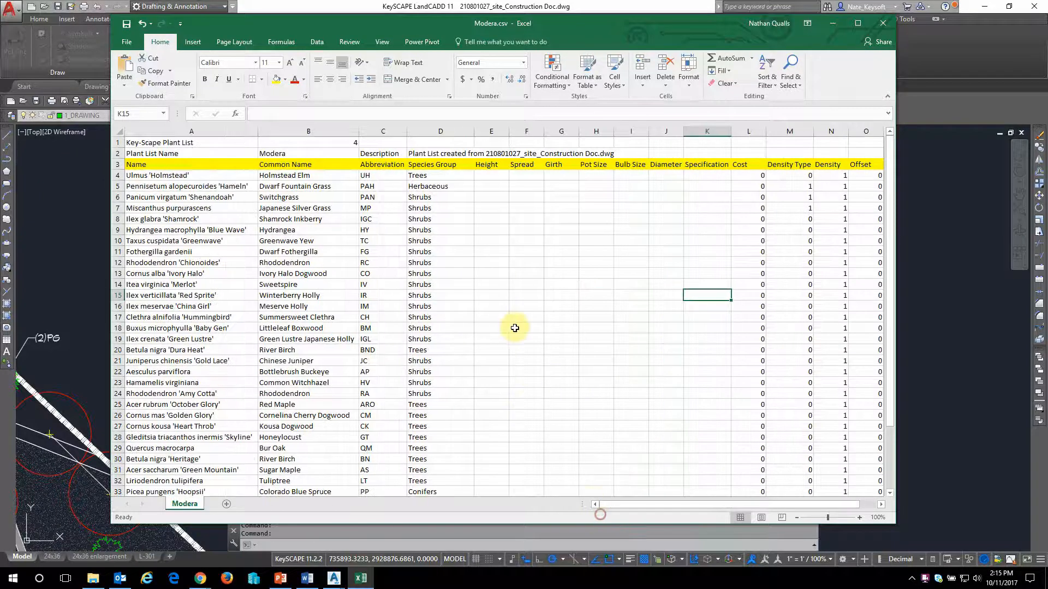
left_click(494, 198)
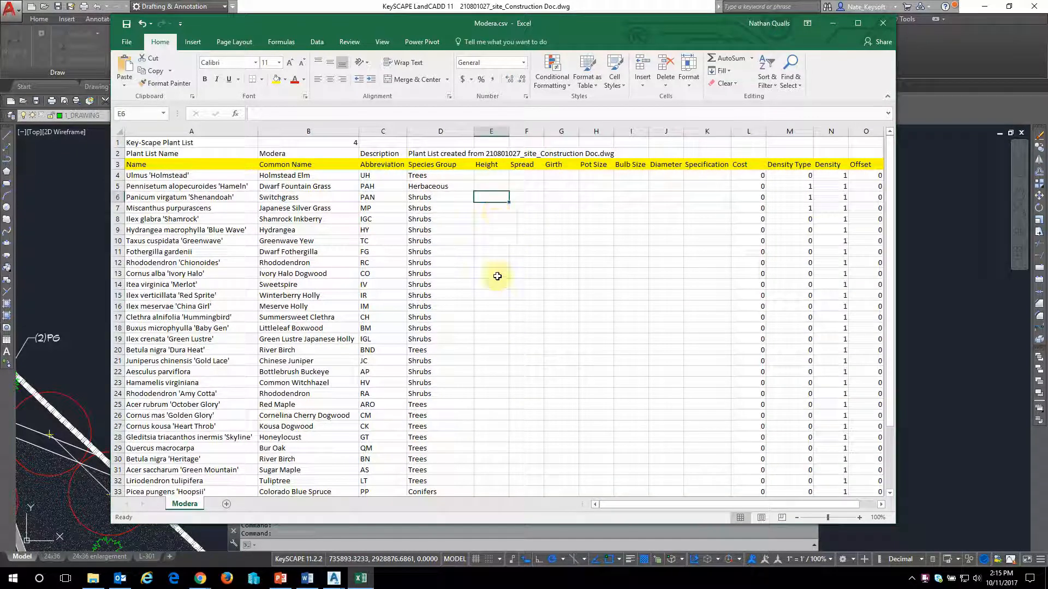
left_click(592, 263)
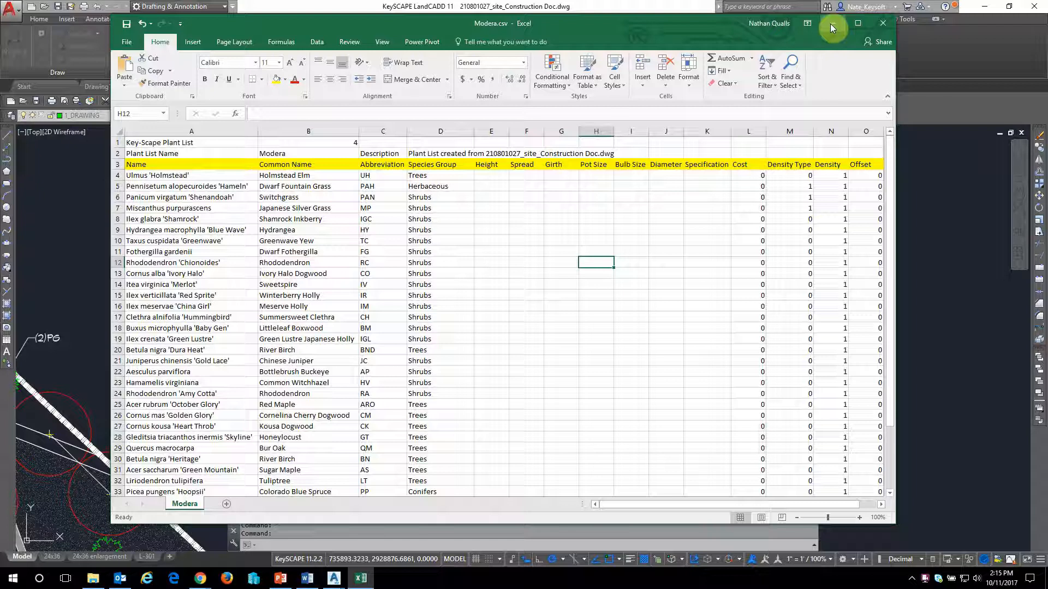
Save the Modera.csv spreadsheet over the existing file in Downloads and close Excel.
left_click(883, 22)
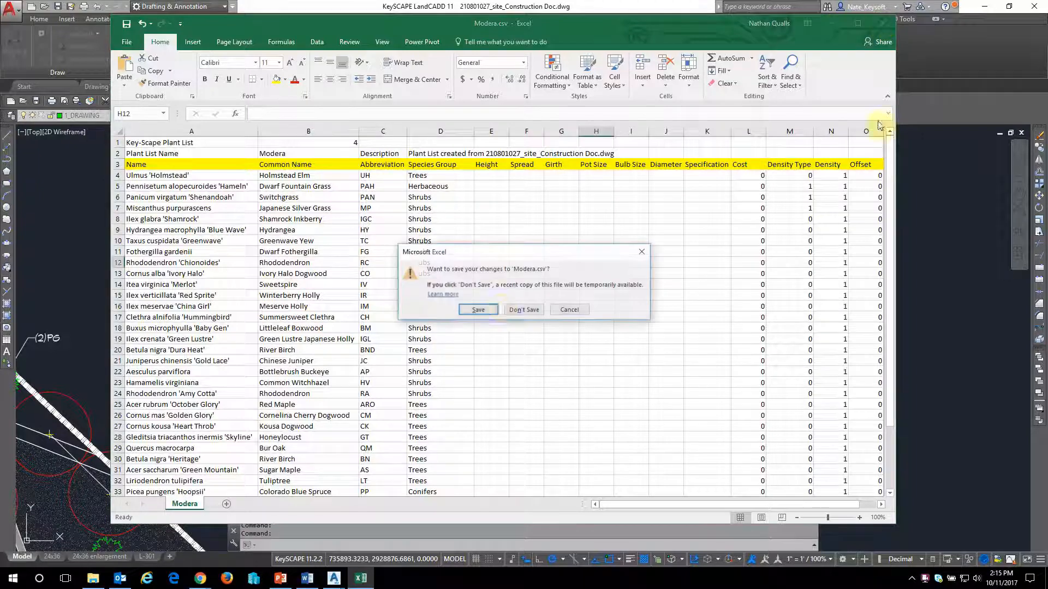
left_click(477, 310)
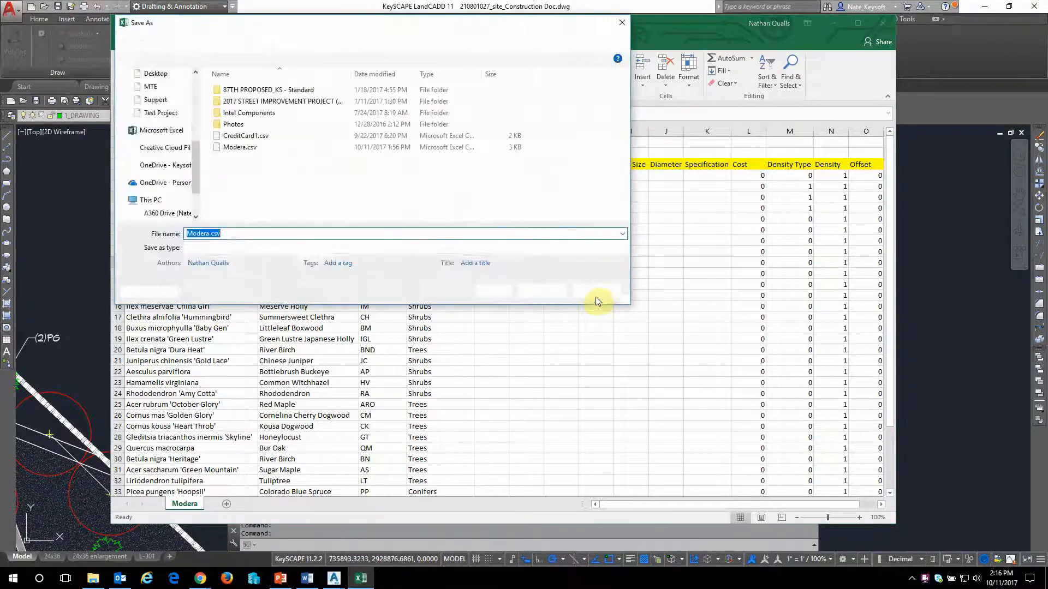
left_click(546, 291)
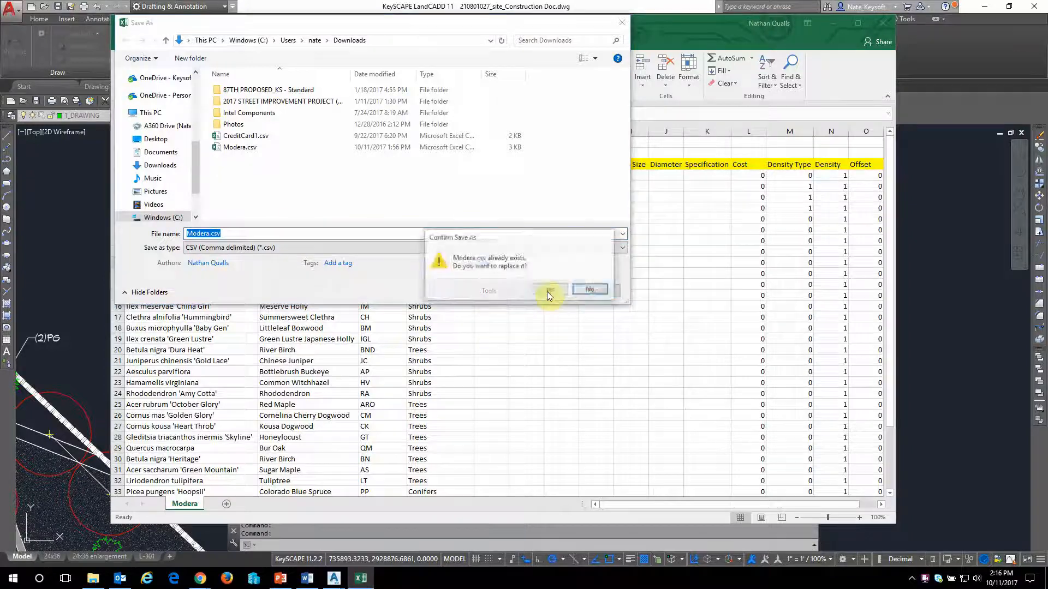
left_click(552, 291)
left_click(883, 23)
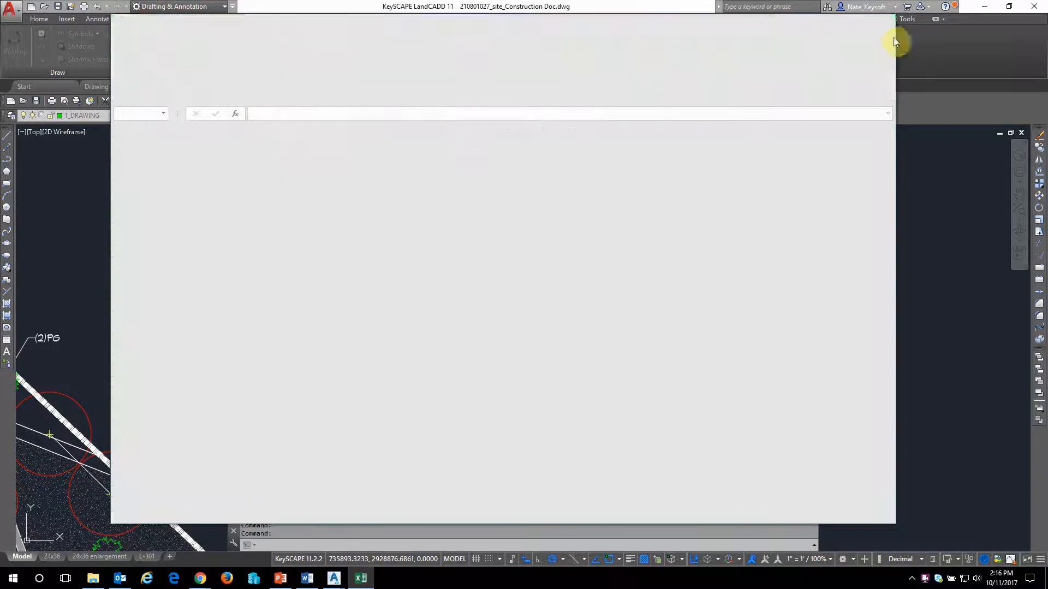
Import Modera.csv from Downloads as a plant list into the Projects group and preview the imported list.
left_click(427, 129)
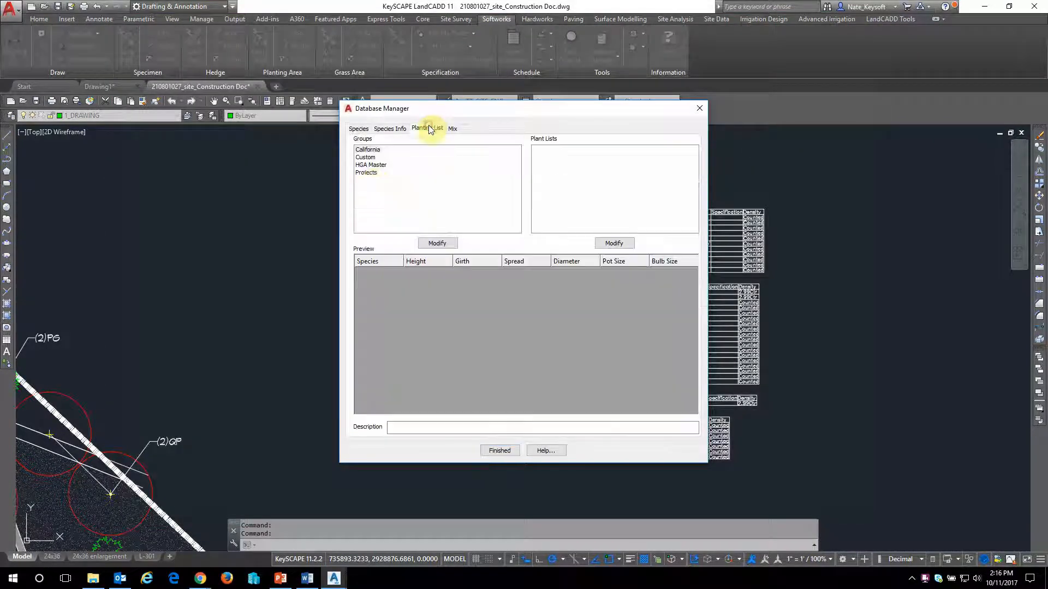
left_click(372, 175)
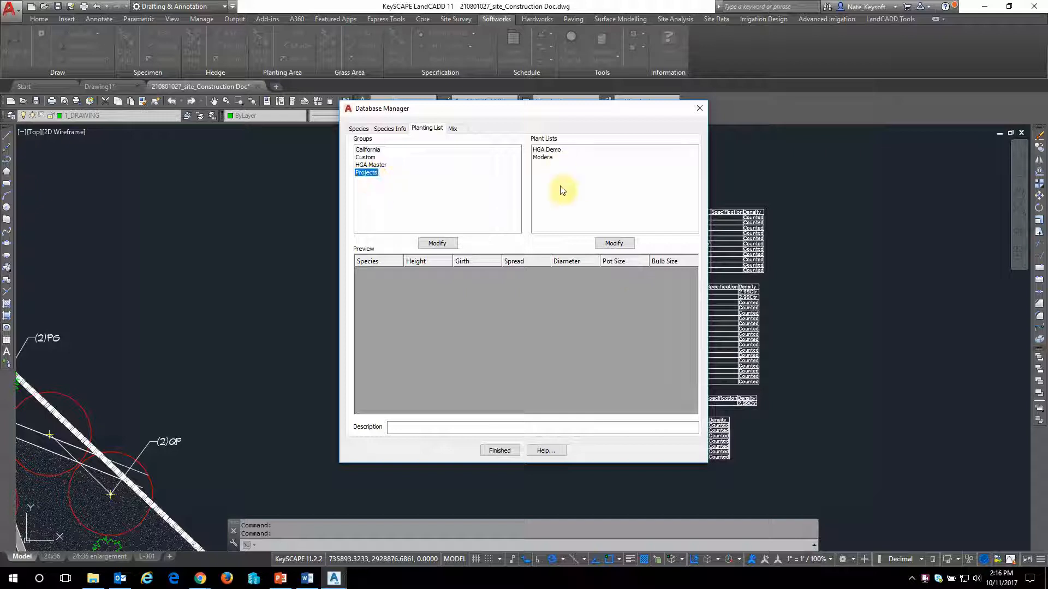
left_click(627, 245)
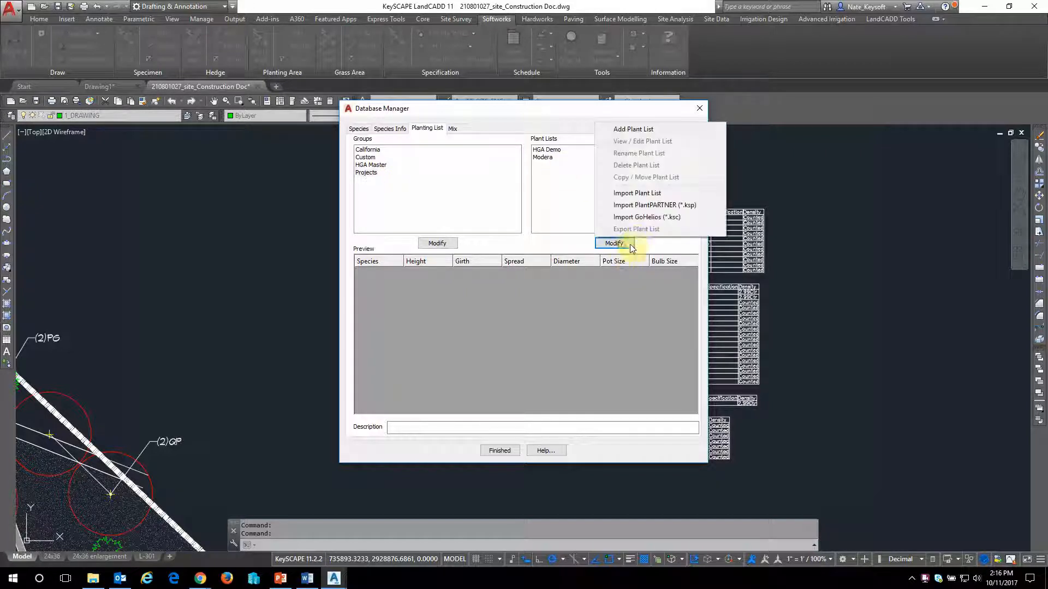
left_click(635, 193)
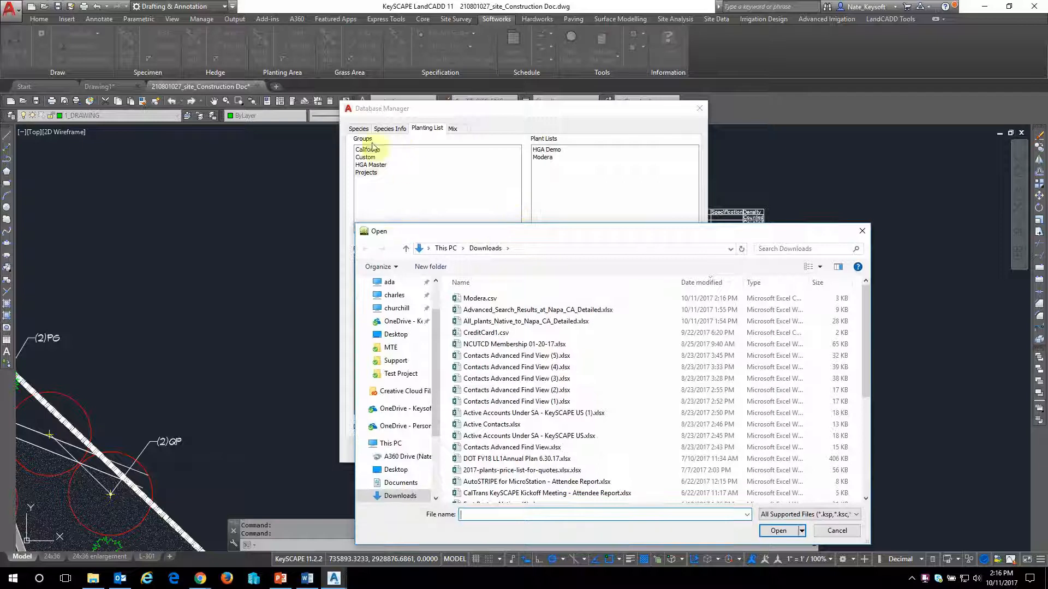
left_click(486, 301)
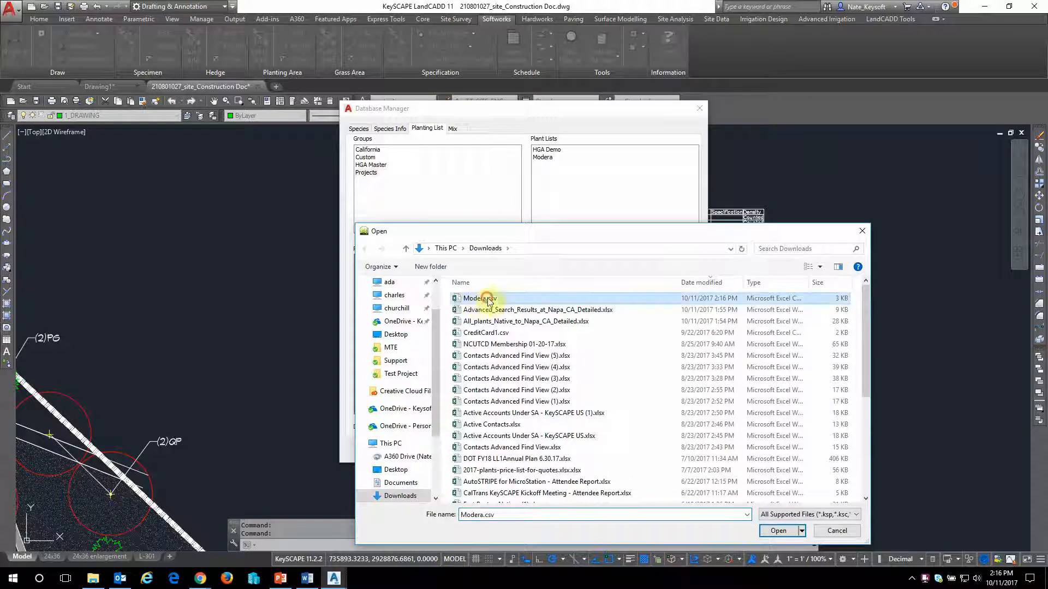
left_click(775, 530)
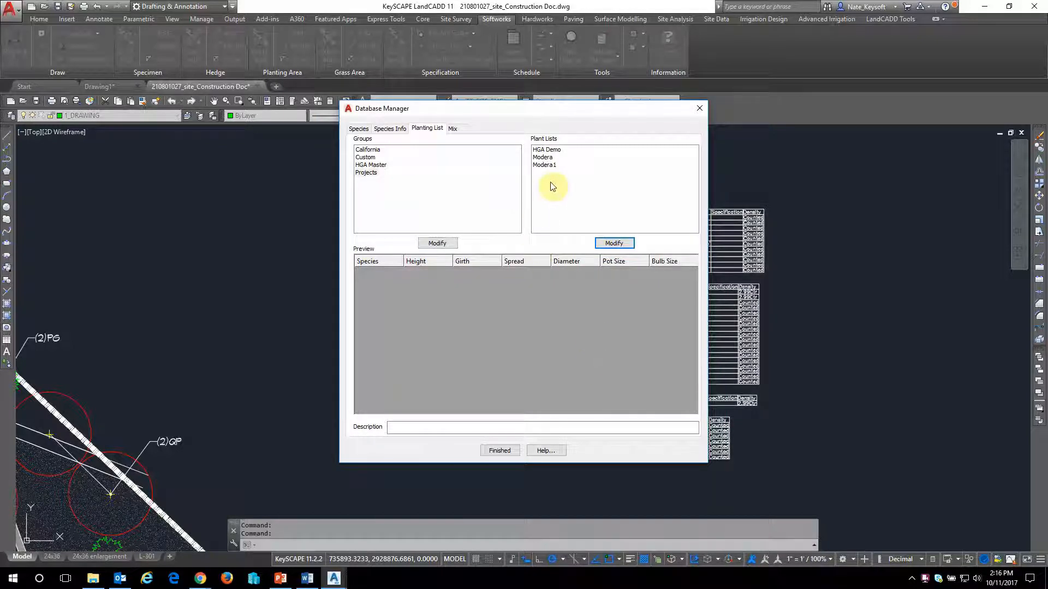
left_click(546, 164)
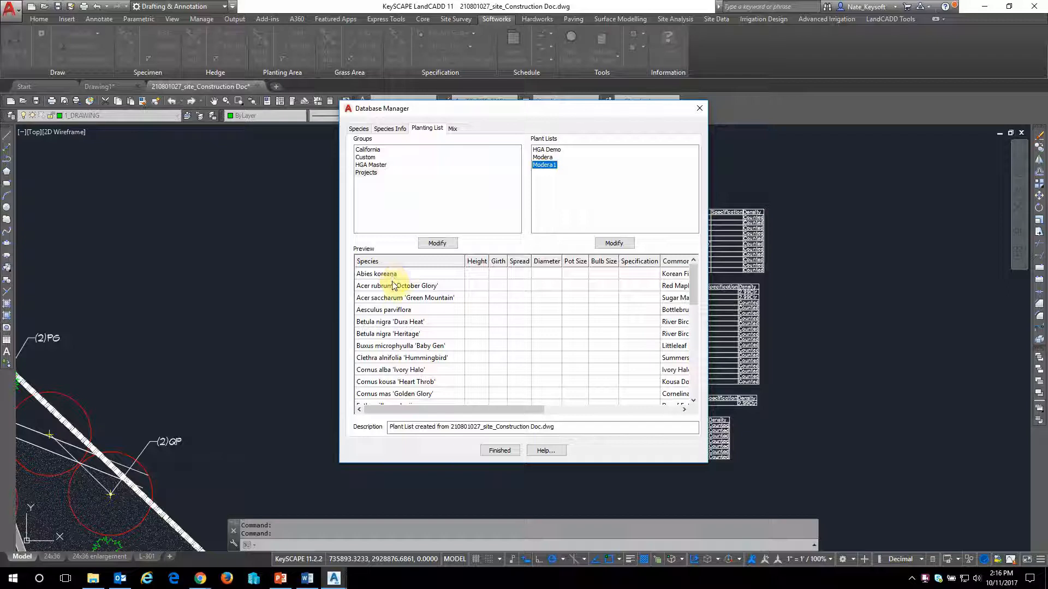
left_click_drag(420, 409, 464, 421)
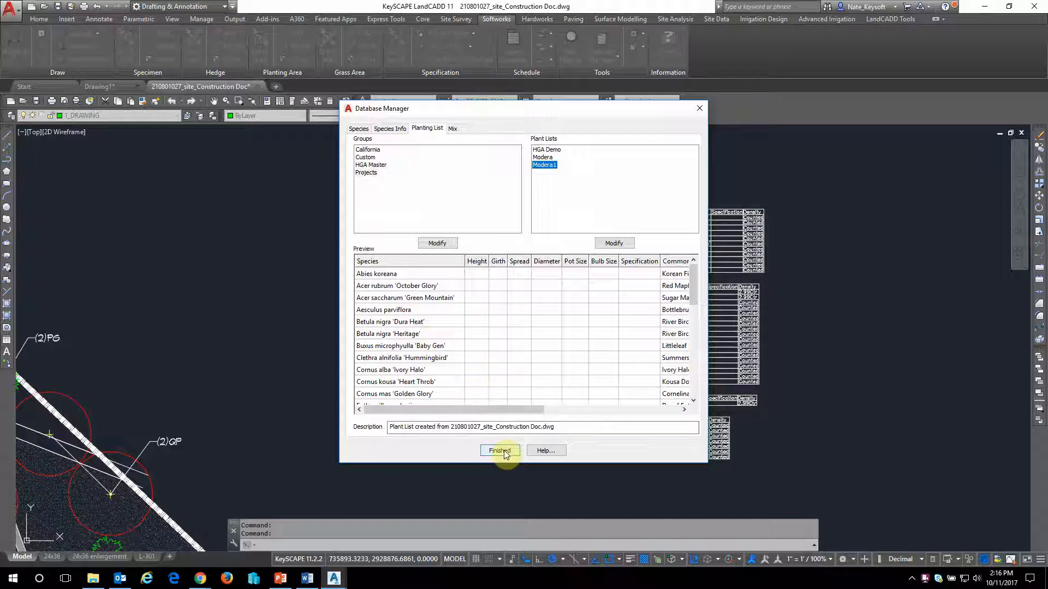
List the Trees group by Species Name and view the dialog for adding a new species name, without adding one.
left_click(358, 130)
left_click(387, 144)
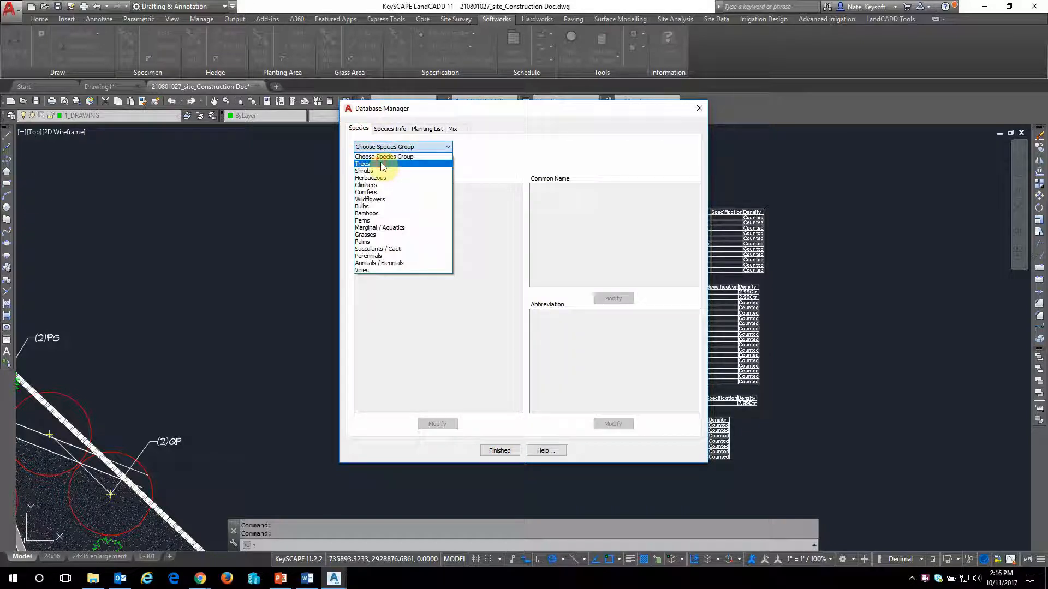
left_click(388, 162)
left_click(392, 168)
left_click(382, 185)
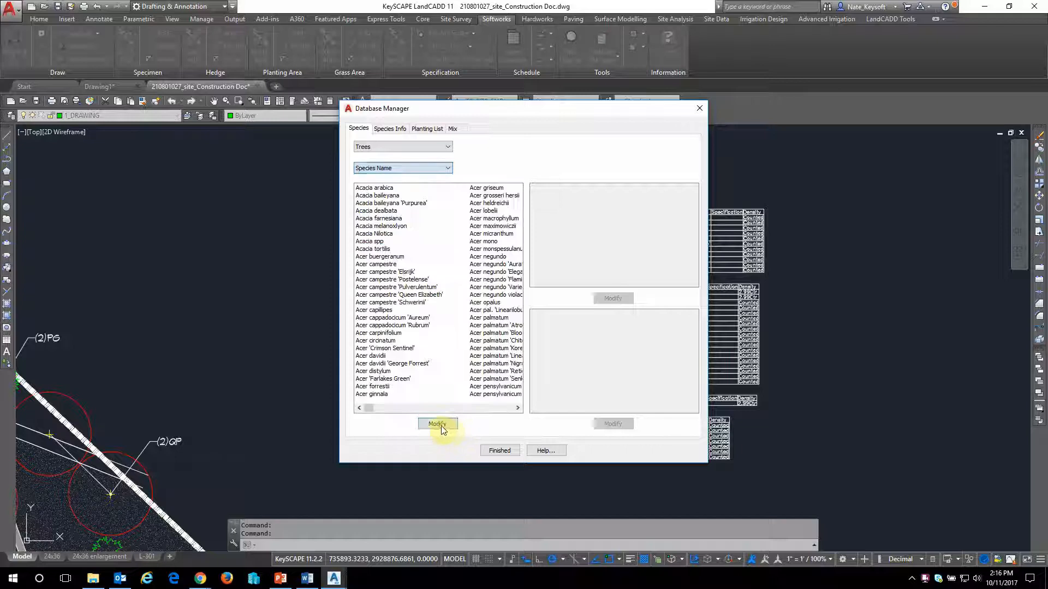
left_click(439, 426)
left_click(443, 386)
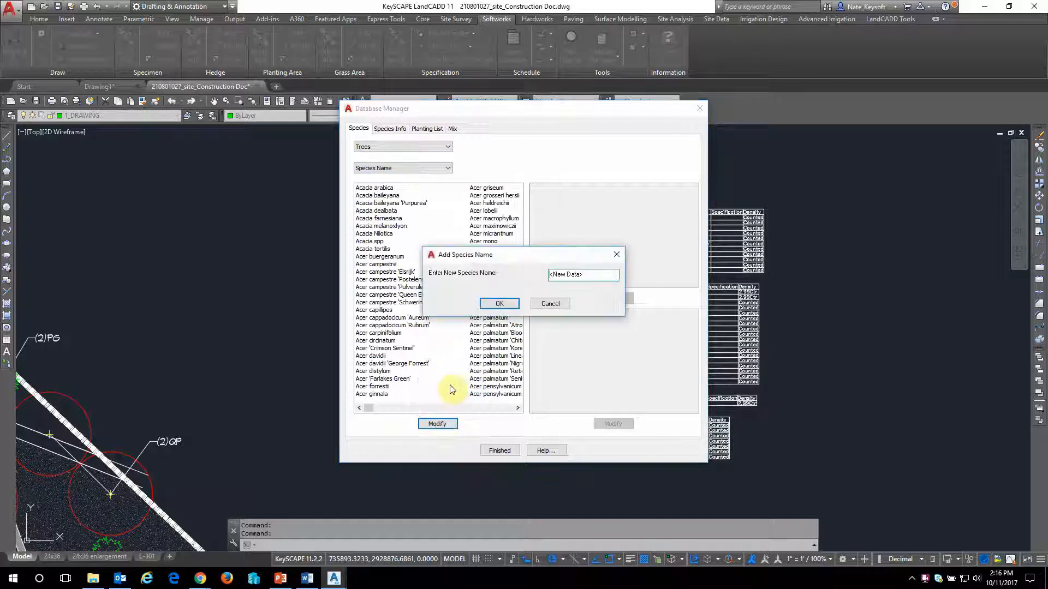
left_click(550, 307)
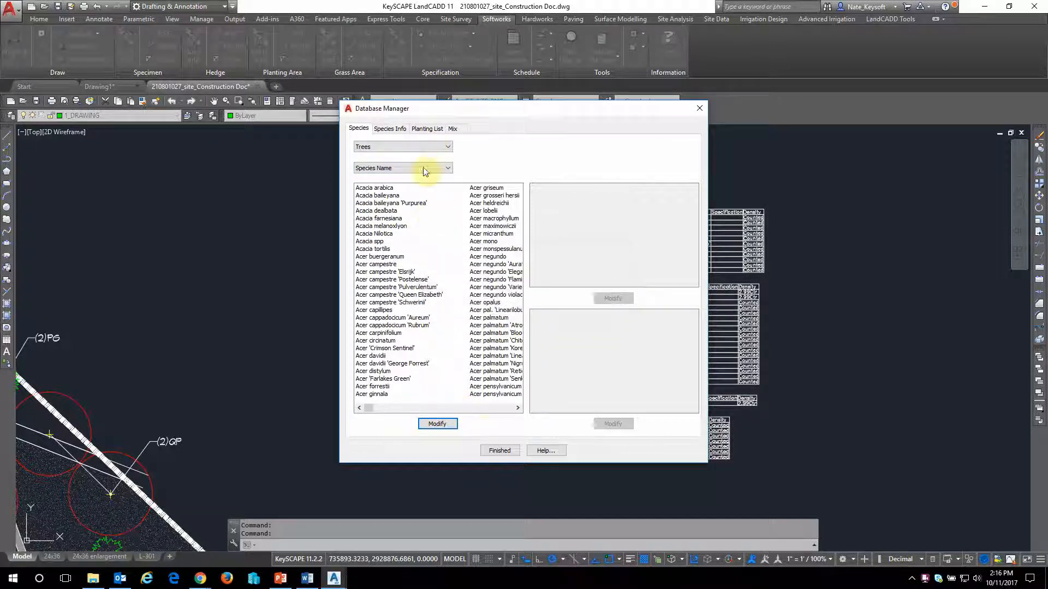